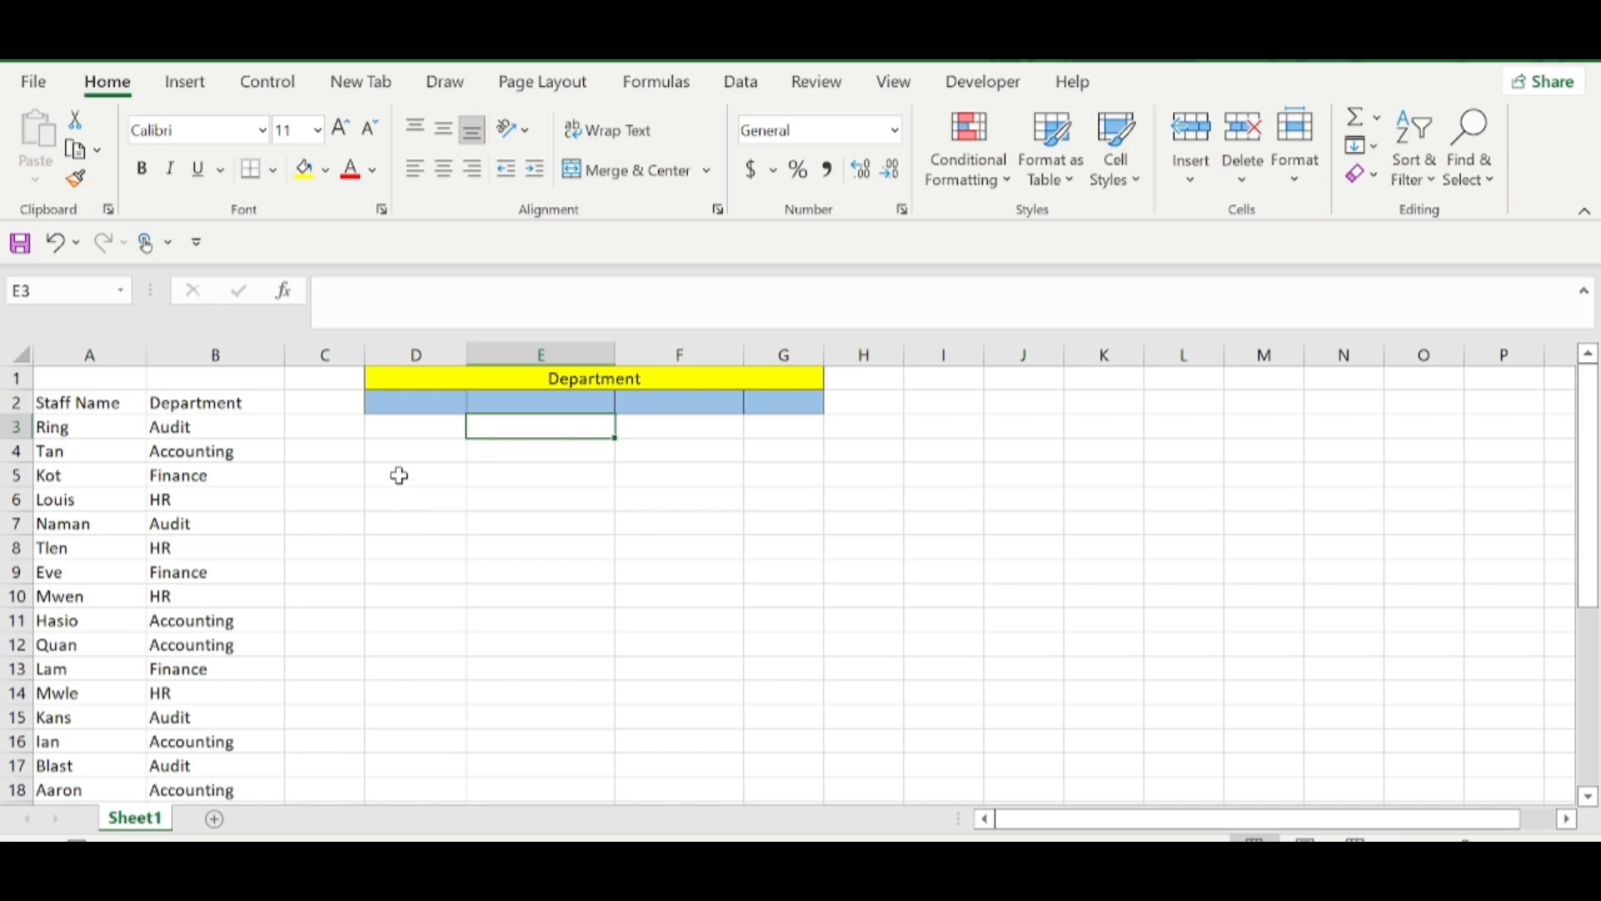
Examine the Staff Name and Department columns and the blank heading cells under the yellow Department title
click(199, 406)
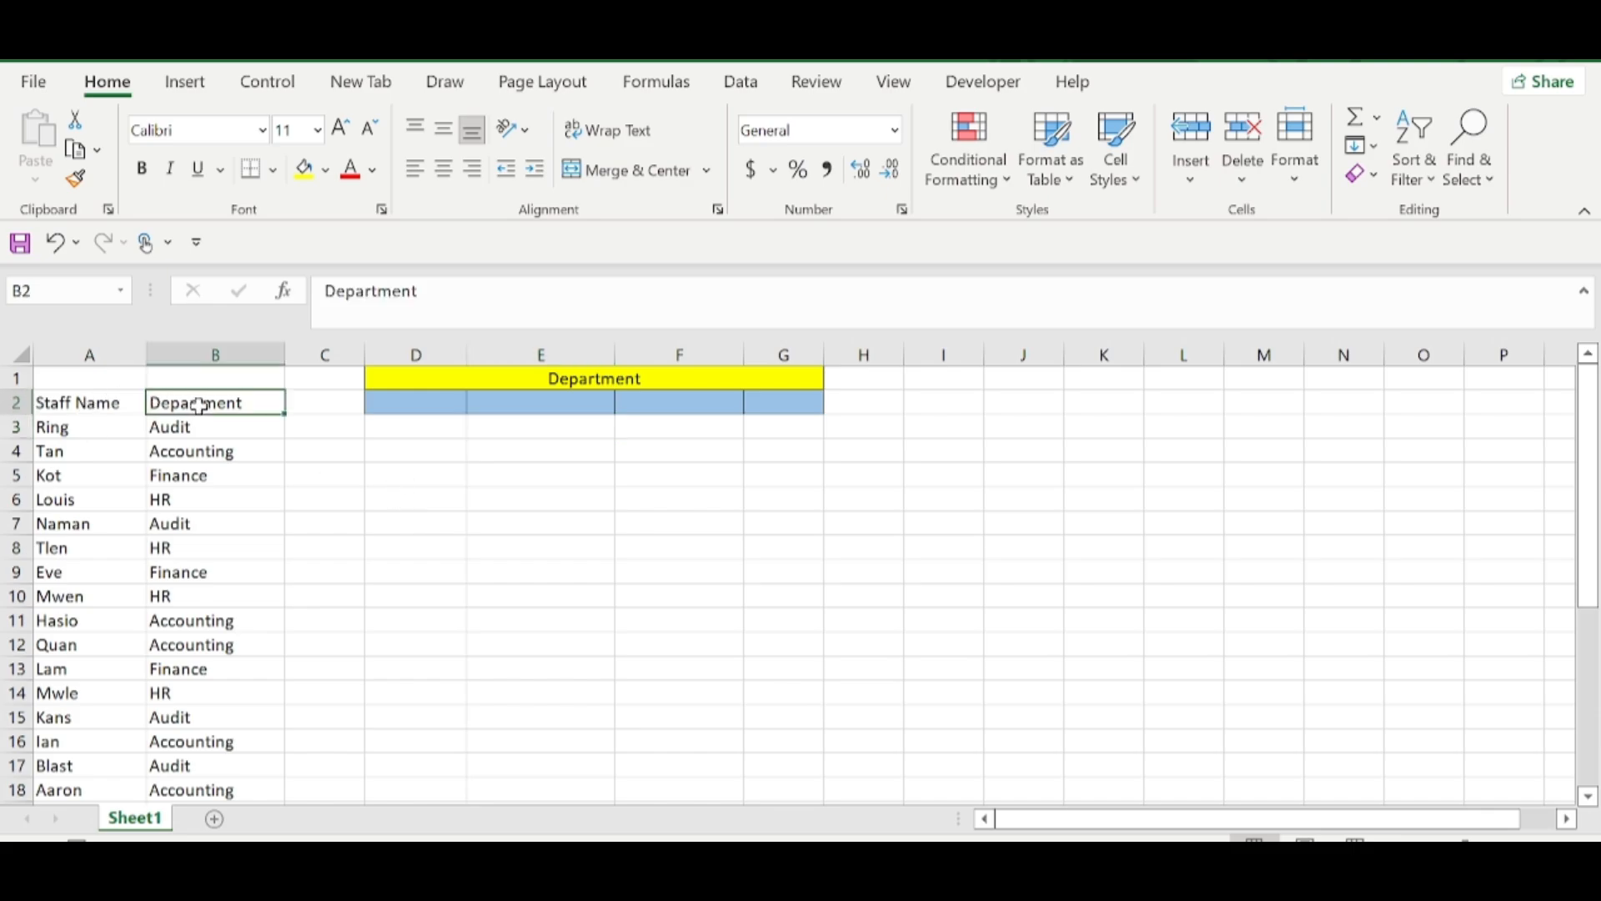
click(101, 398)
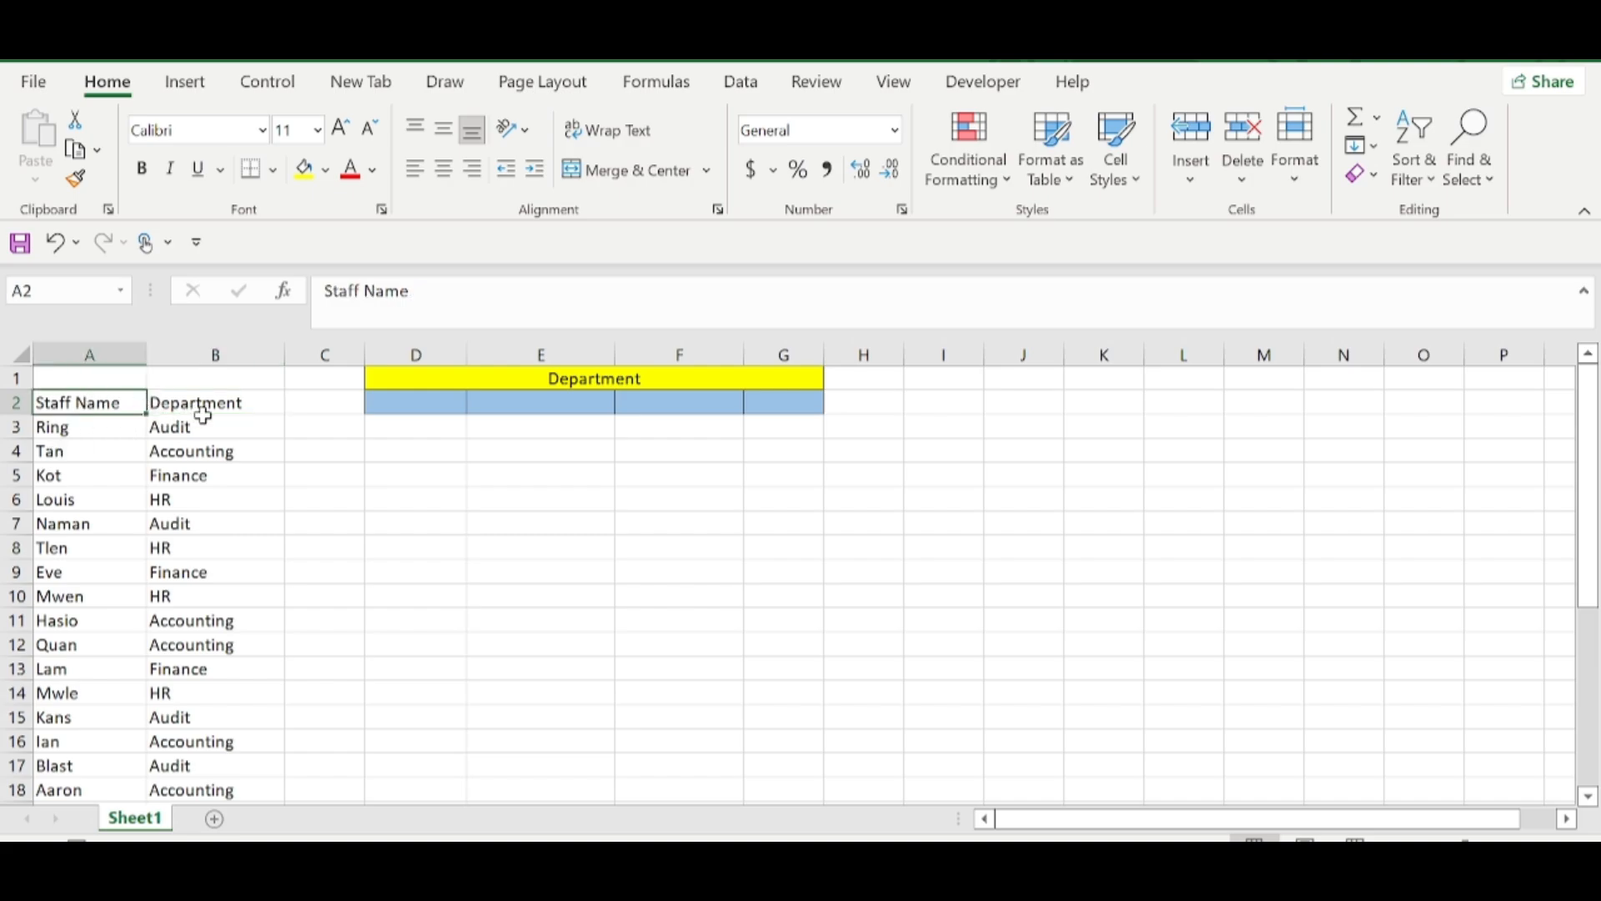
click(225, 401)
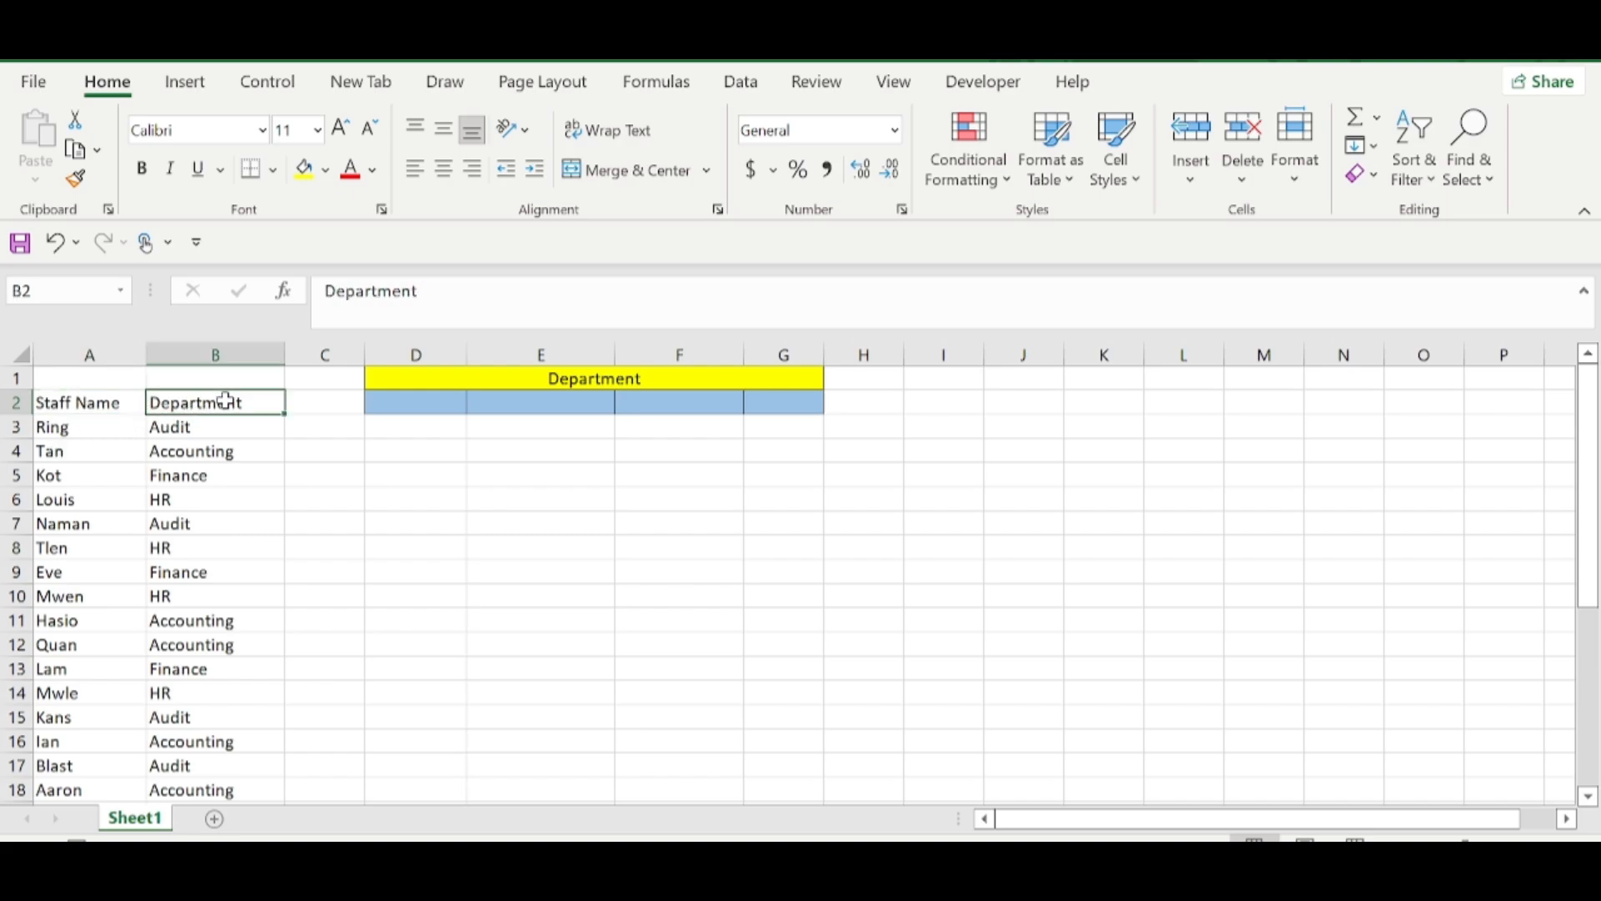
key(Left)
key(Down)
key(Down)
key(Down)
key(Down)
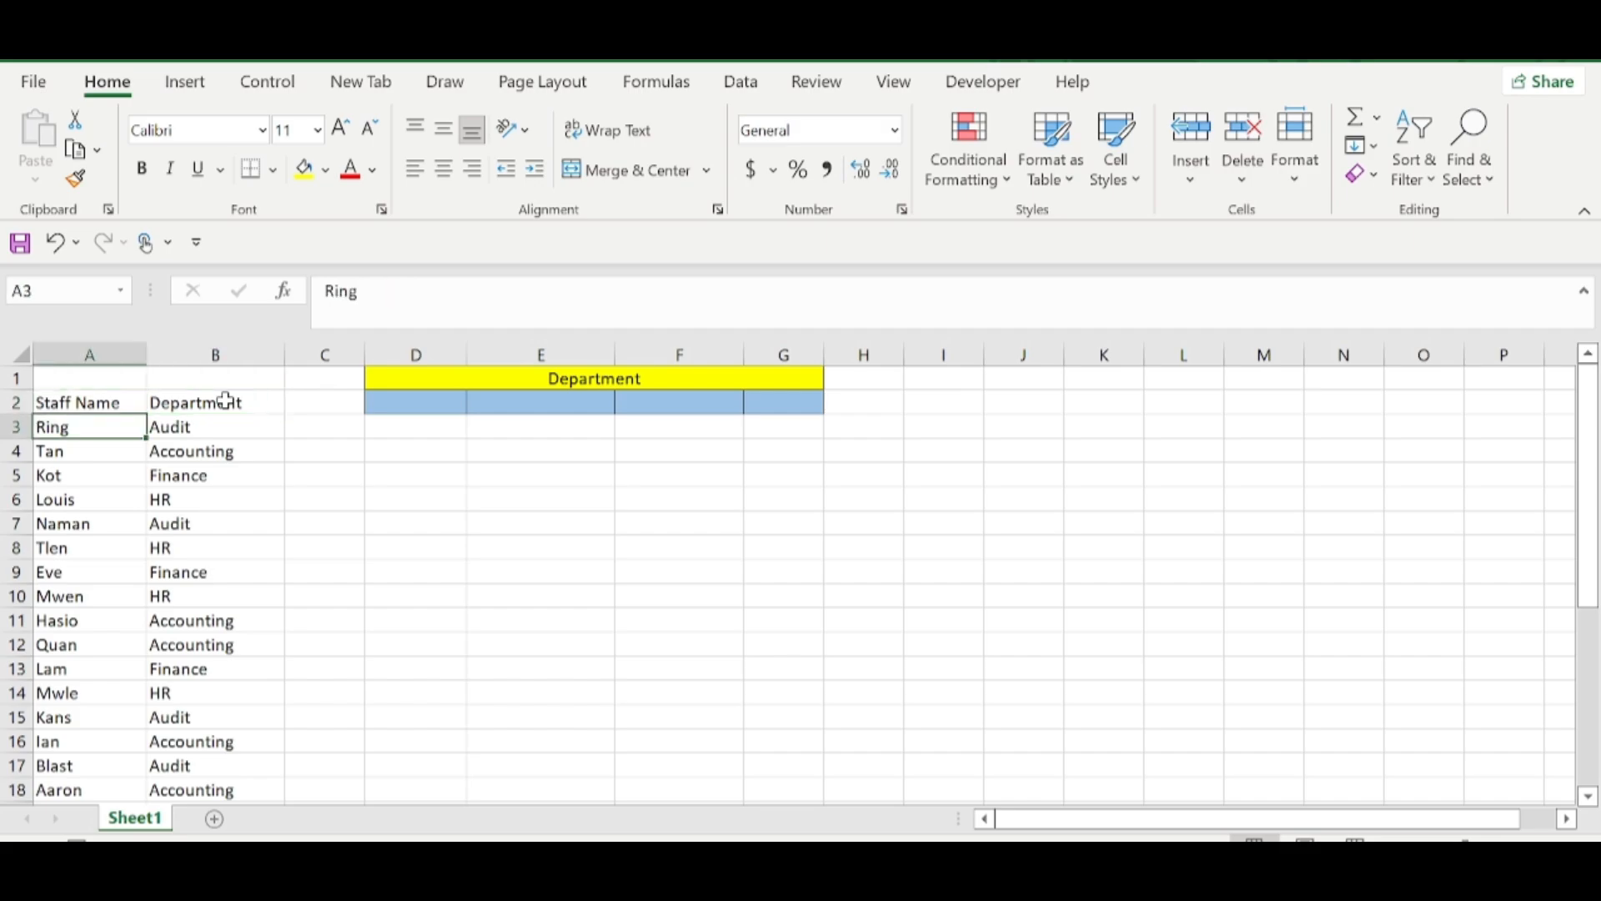
key(Down)
key(Down)
key(Down)
key(Down)
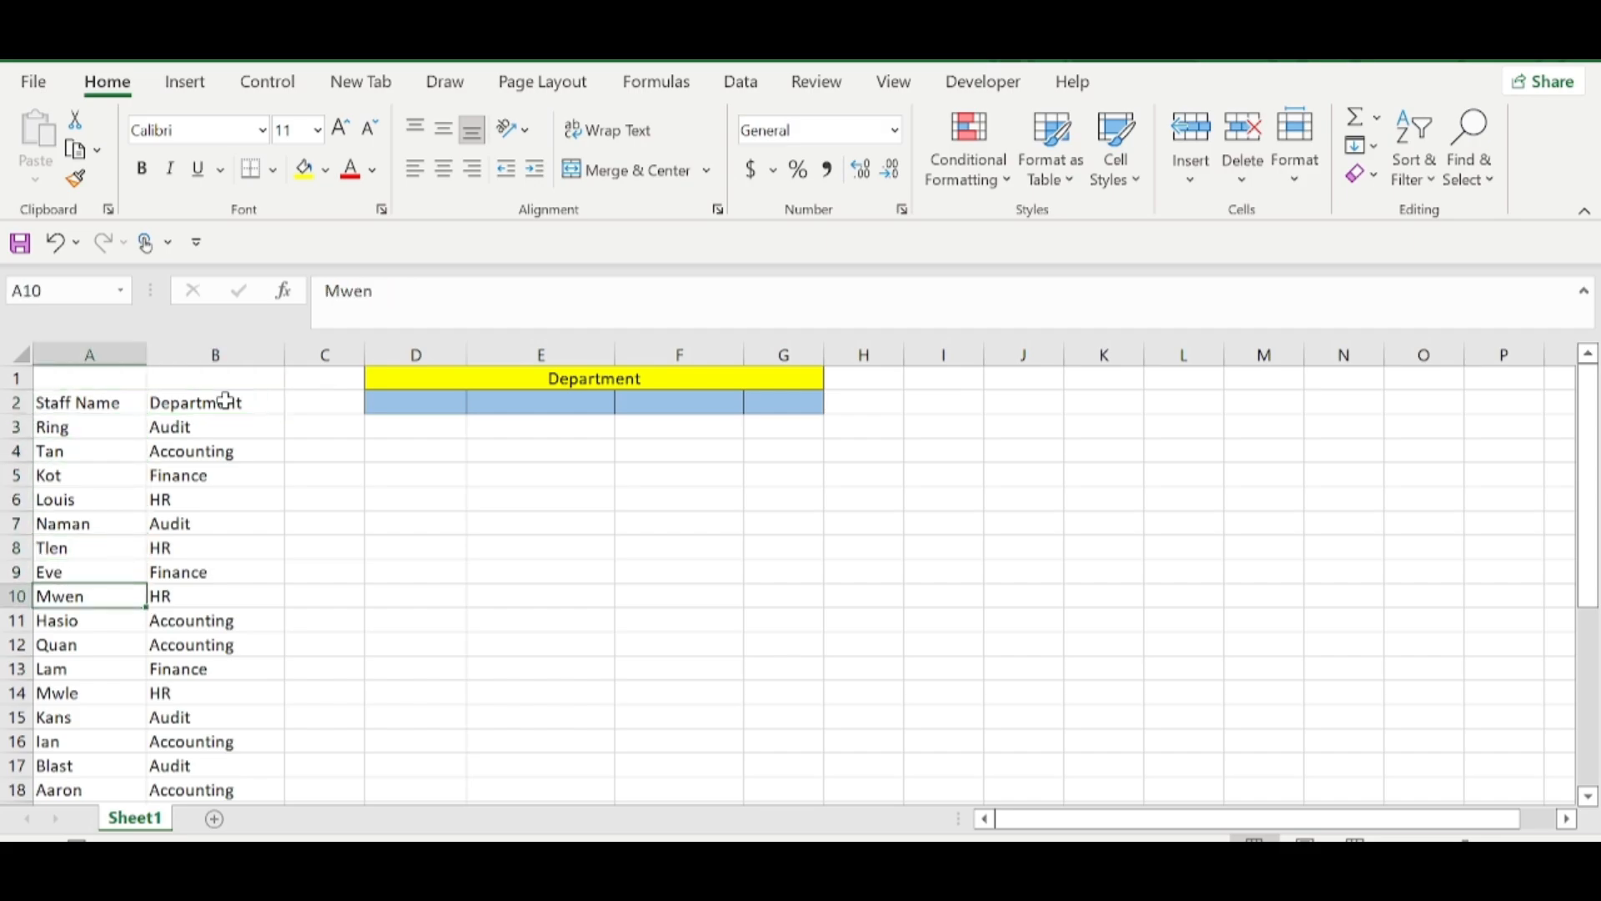
click(477, 406)
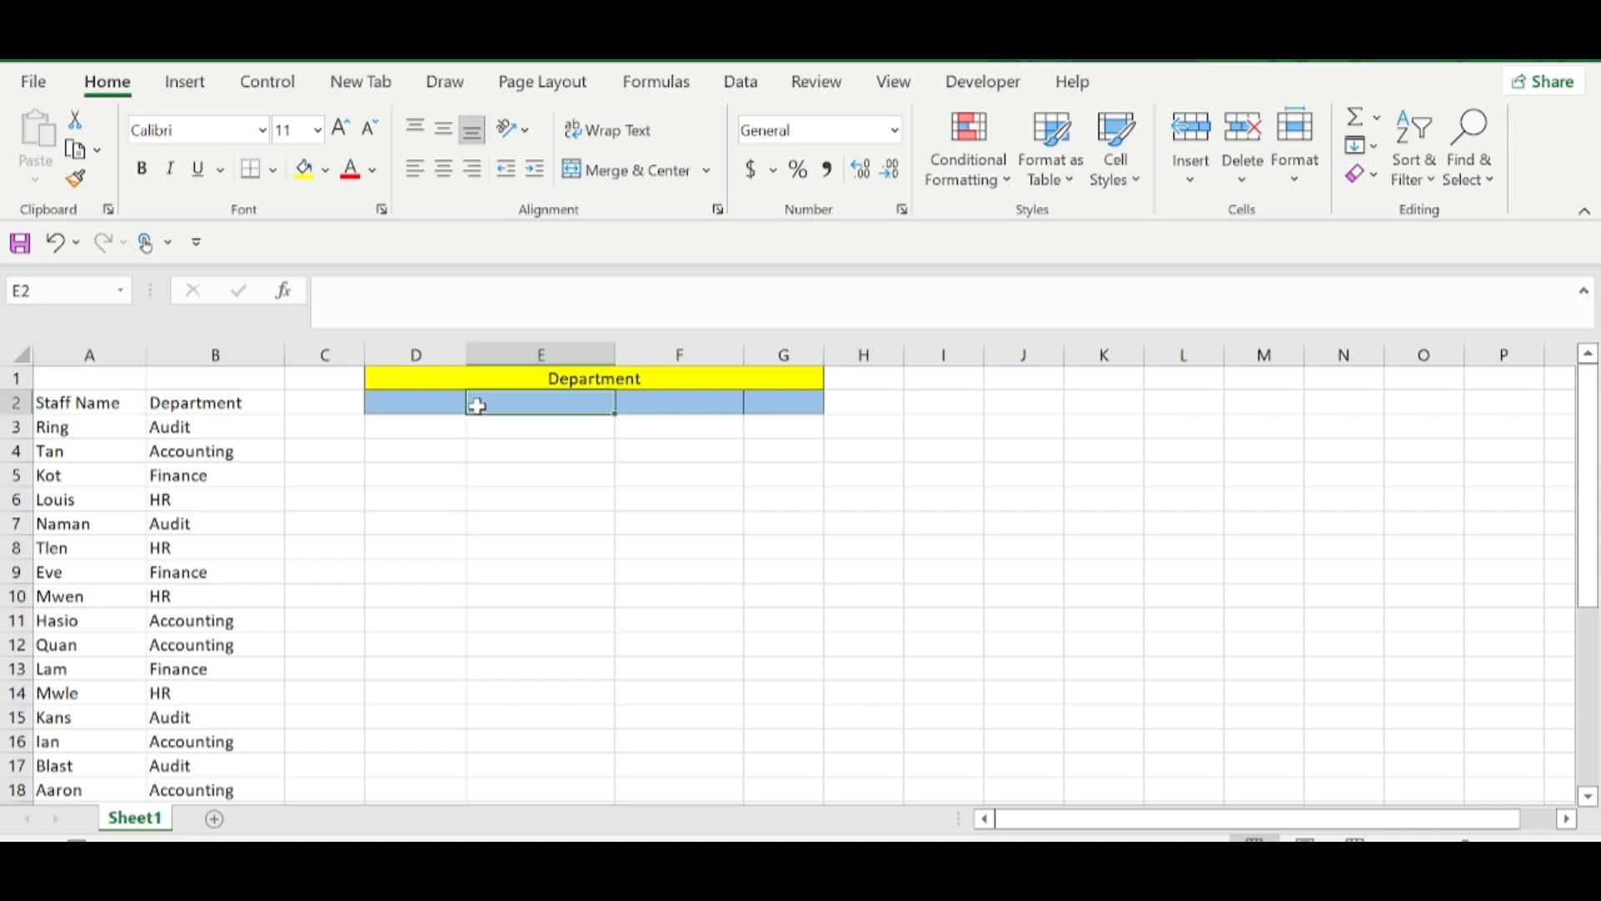
click(430, 397)
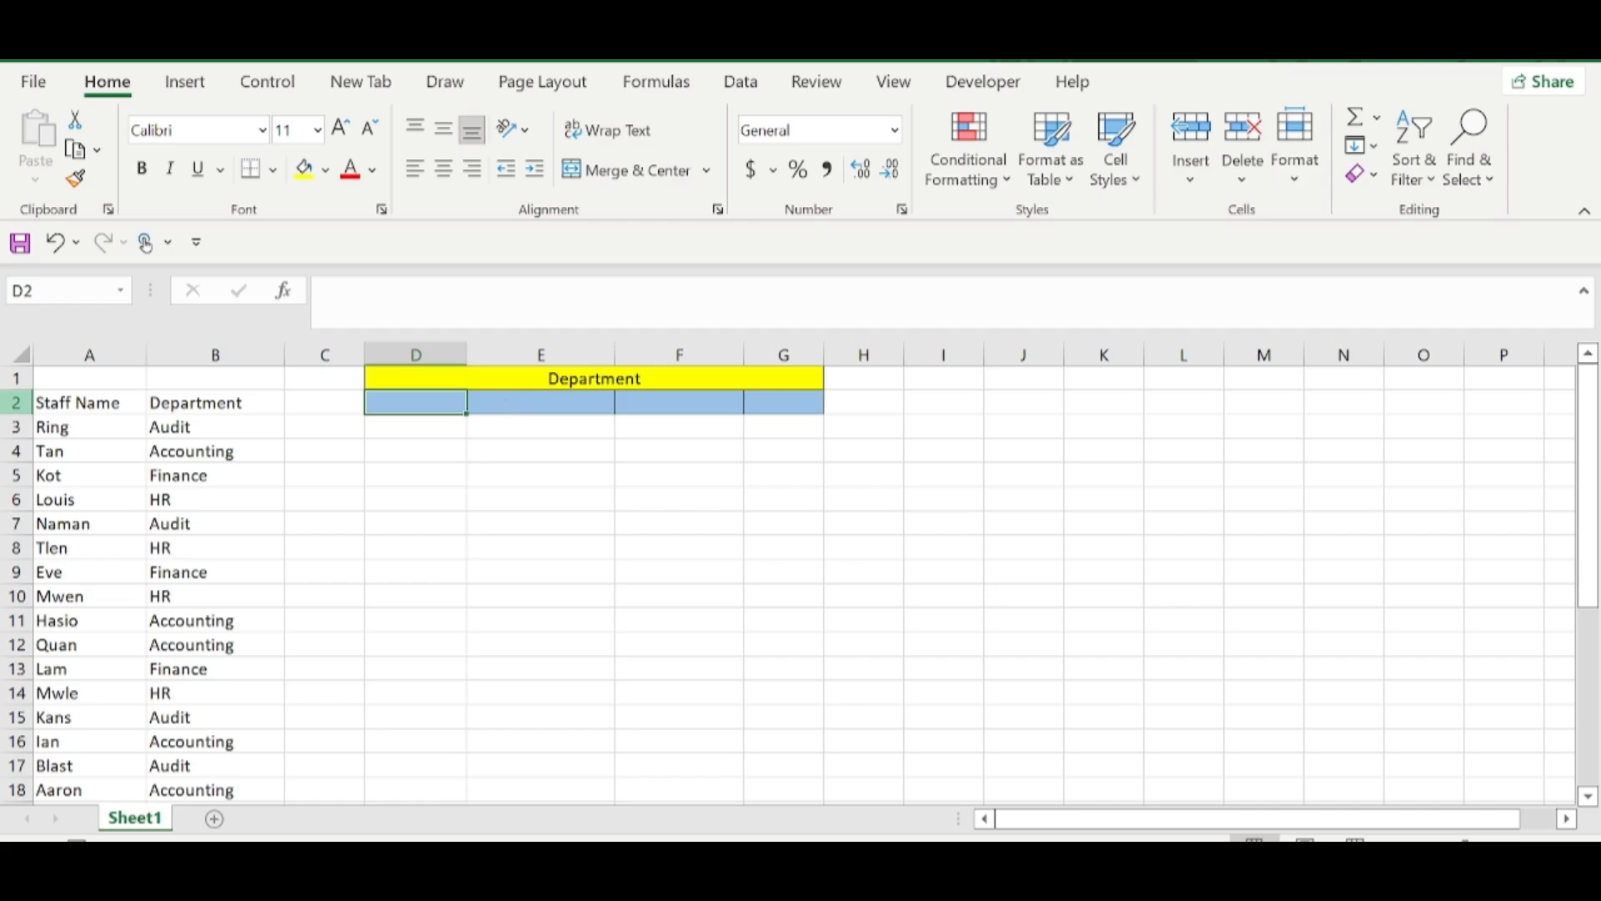
Review the individual staff rows from row 3 down, matching each name with its department in column B
click(87, 404)
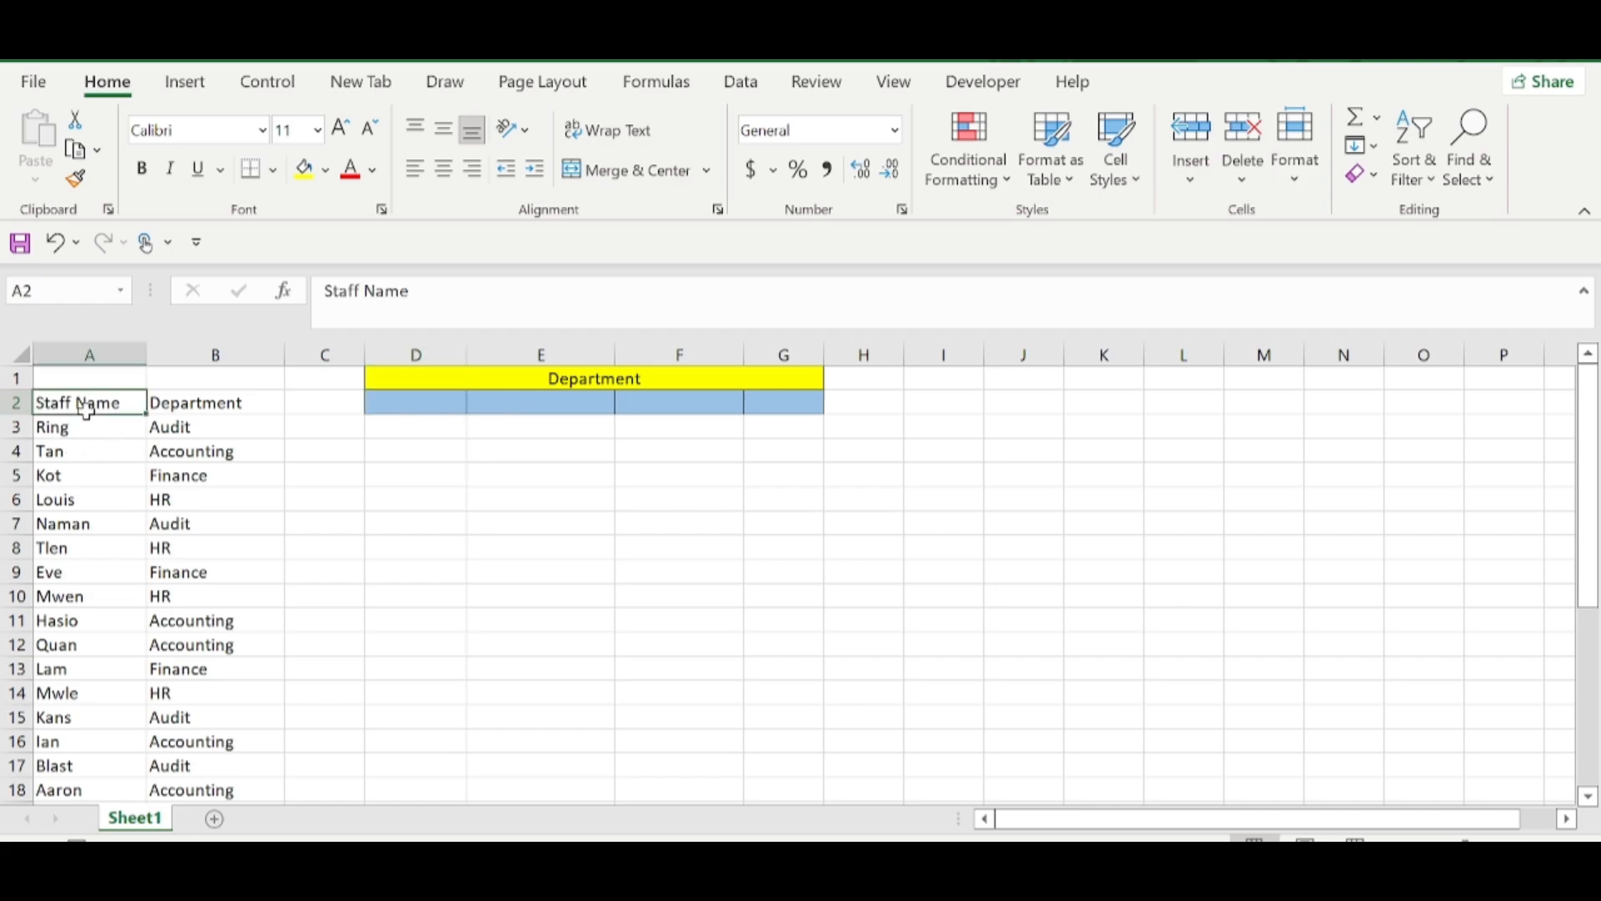
click(89, 419)
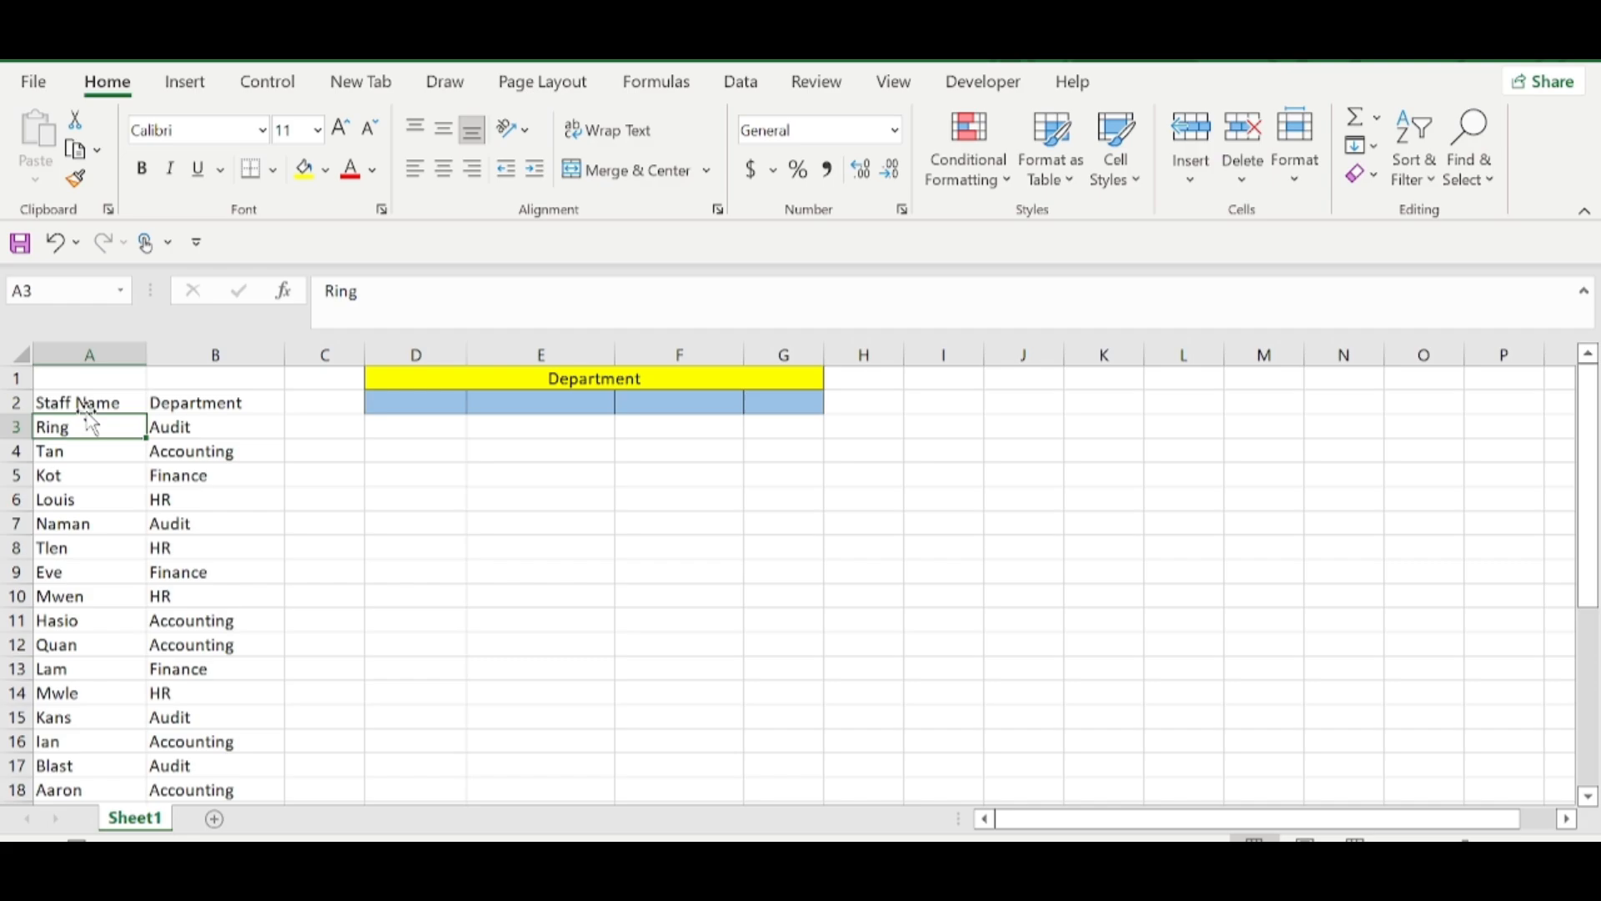
key(Right)
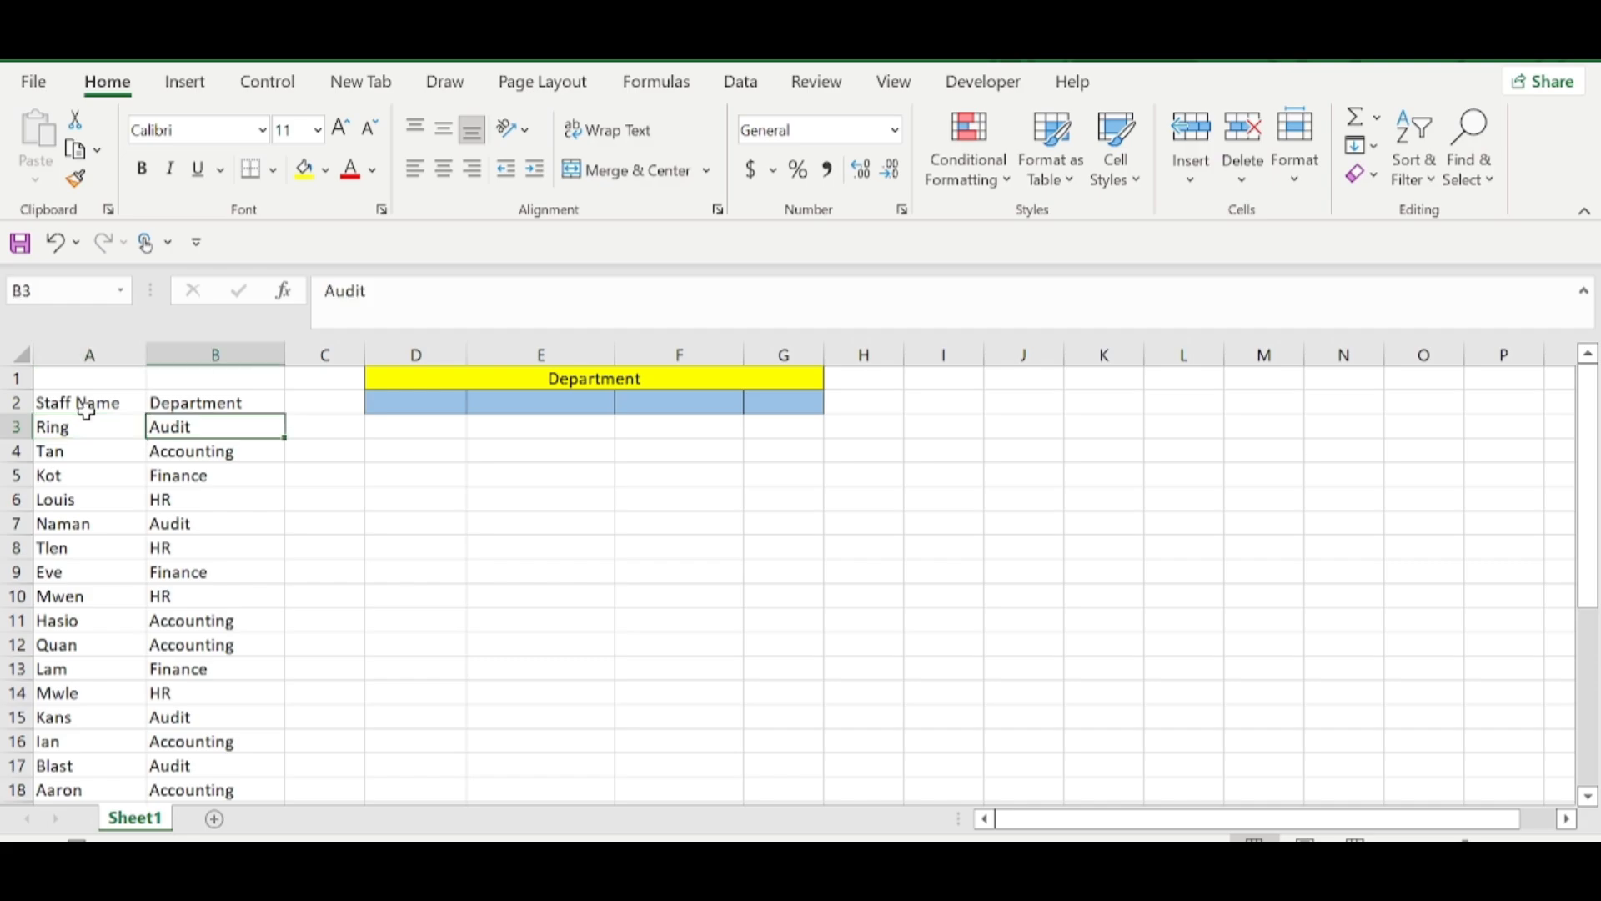
key(Down)
key(Left)
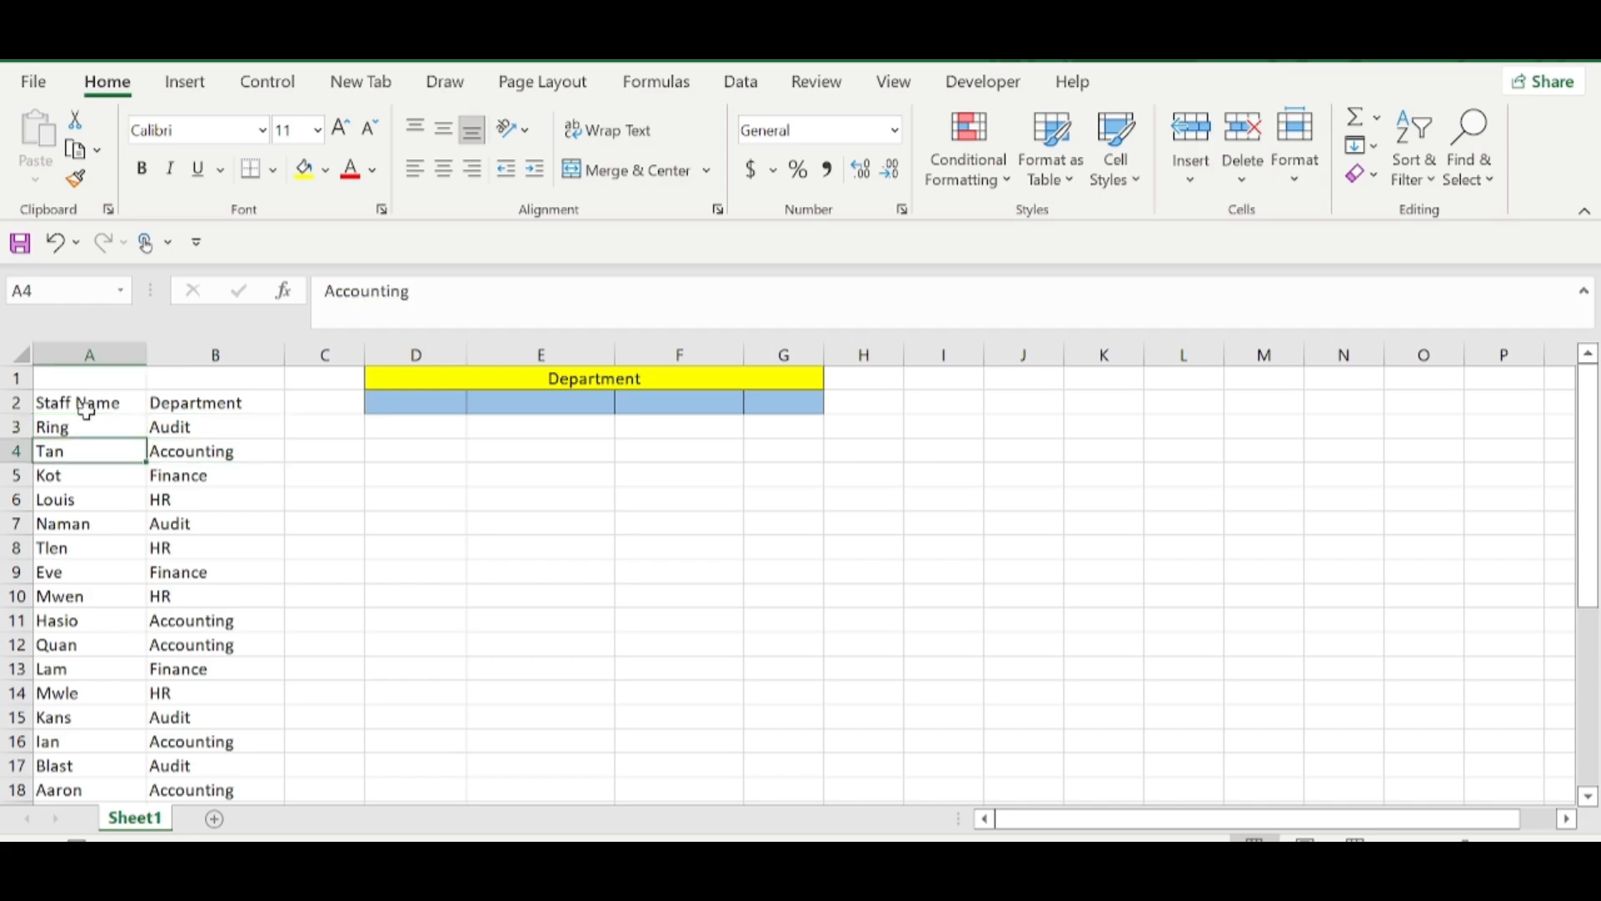
key(Down)
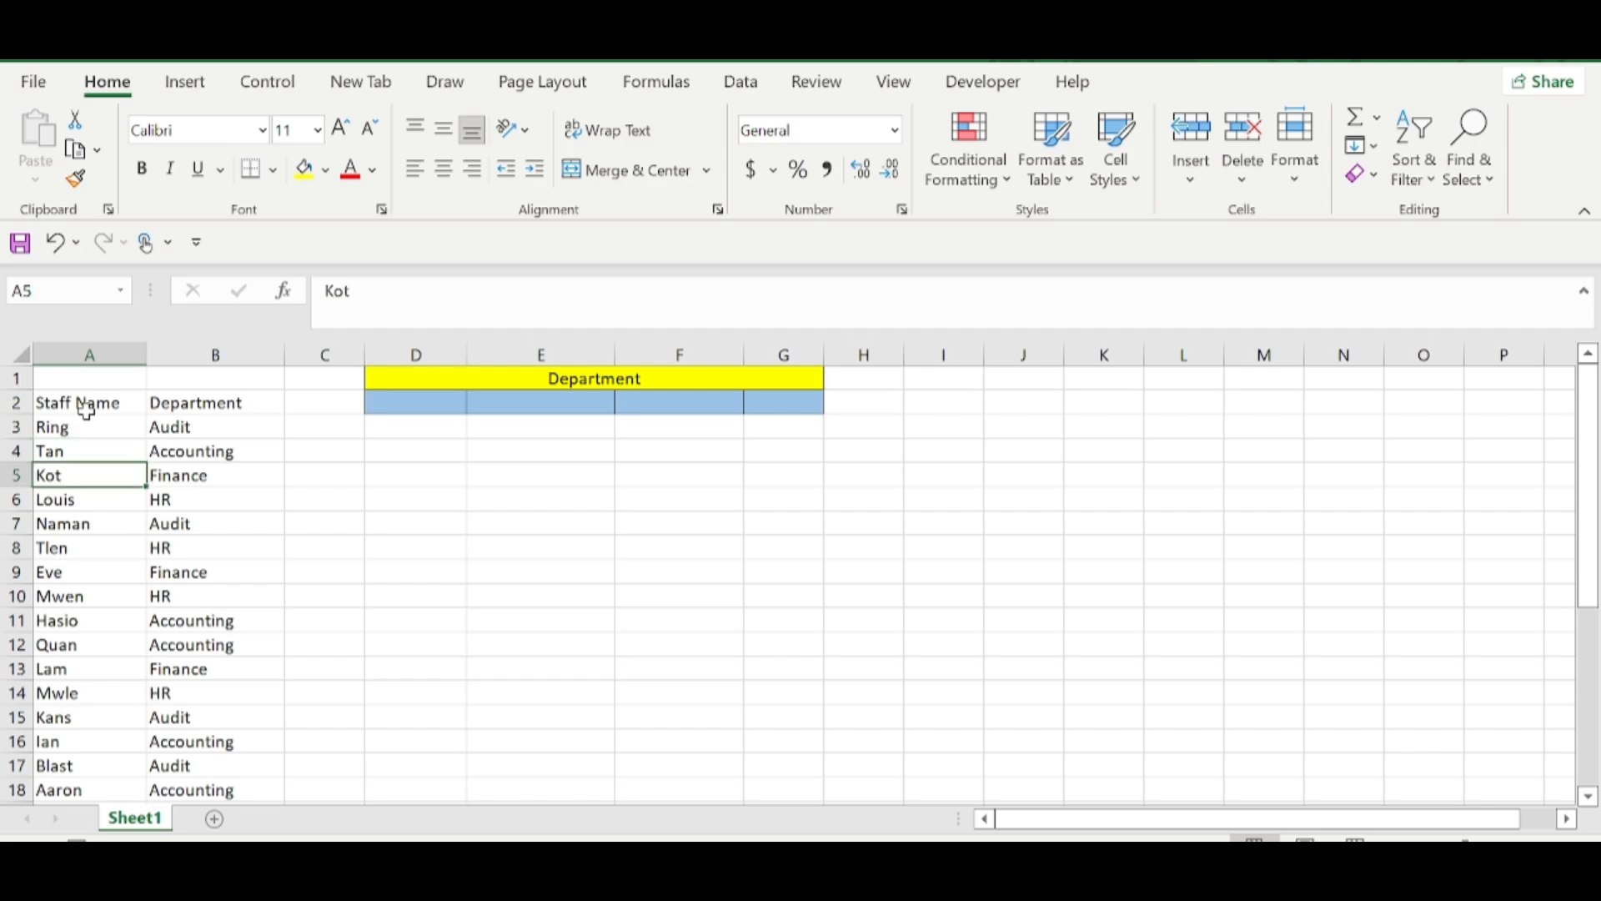
key(Right)
key(Down)
key(Down)
key(Down)
key(Down)
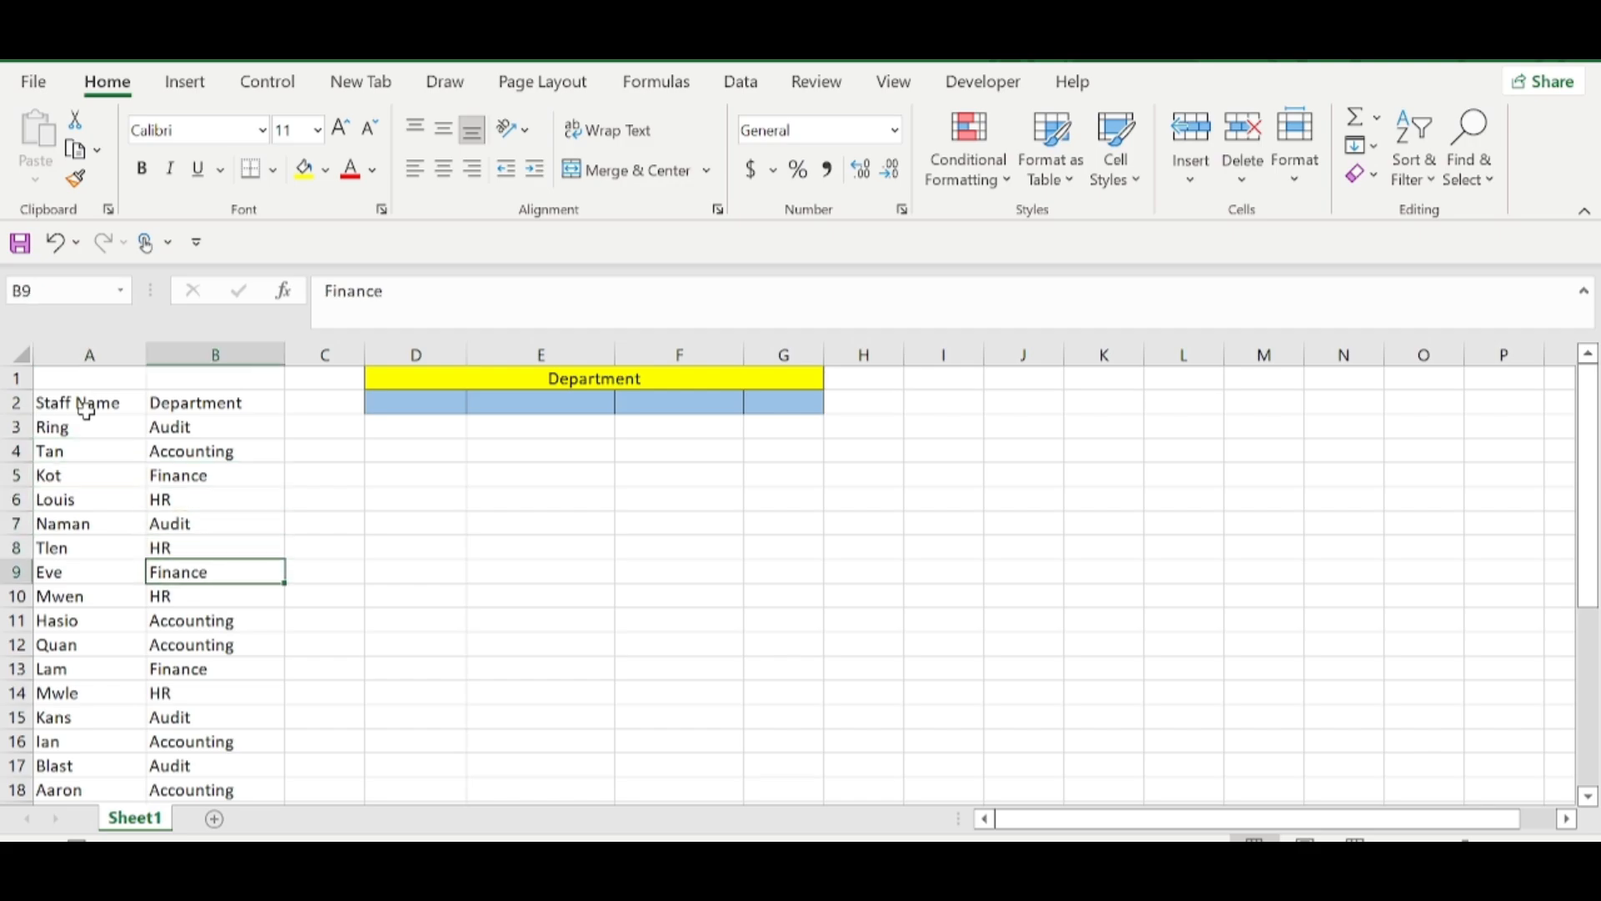
key(Down)
key(Down)
key(Down)
key(Down)
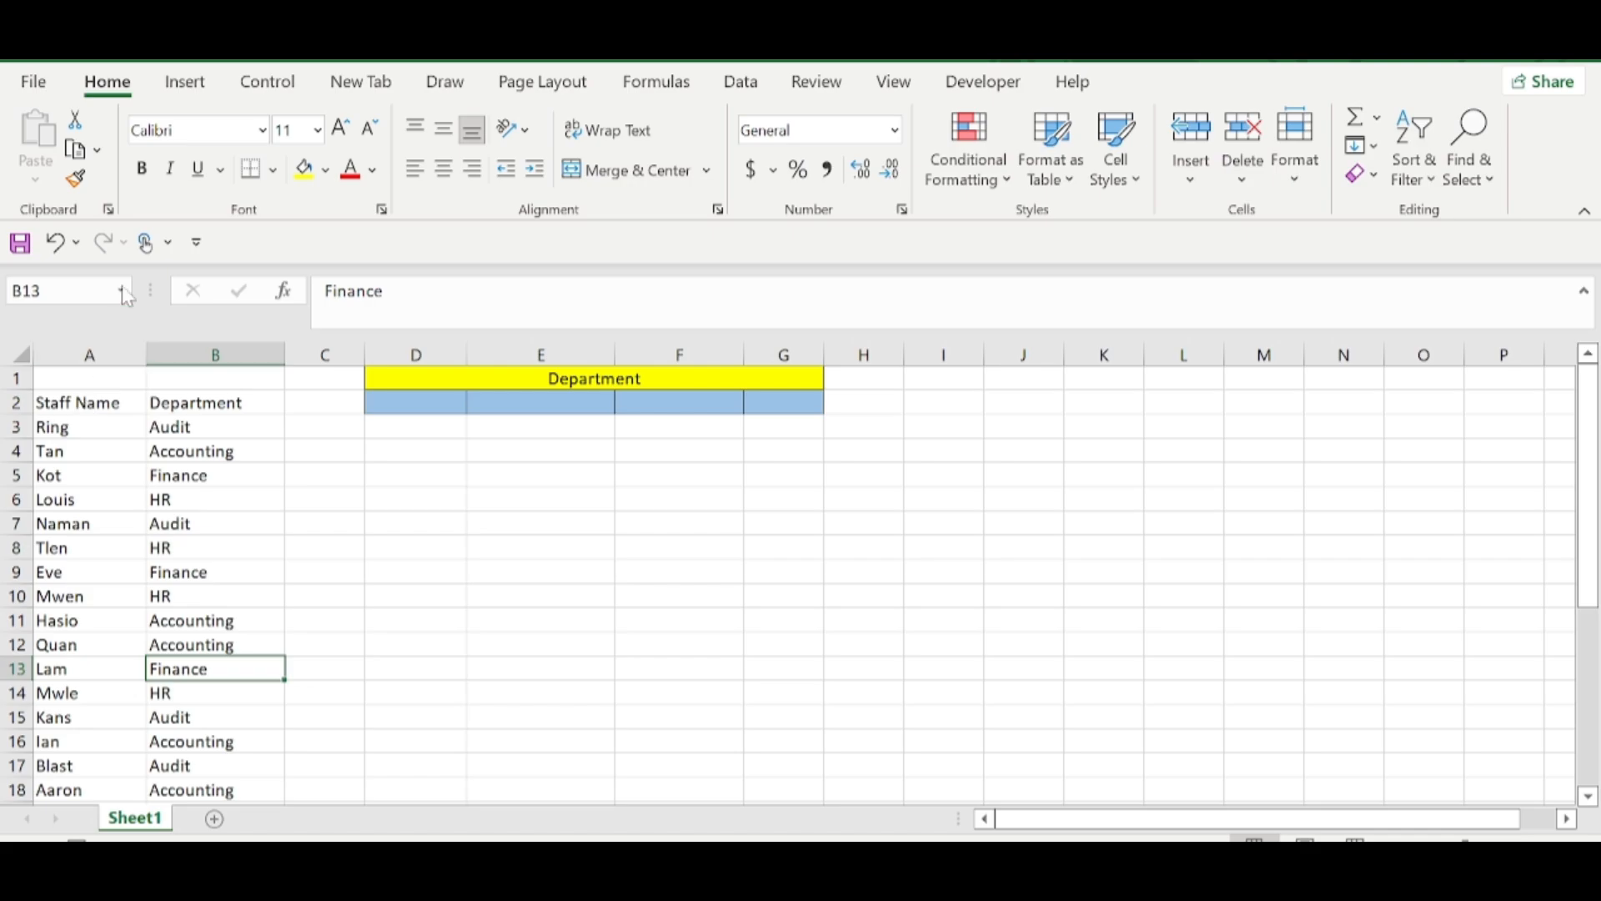
click(191, 432)
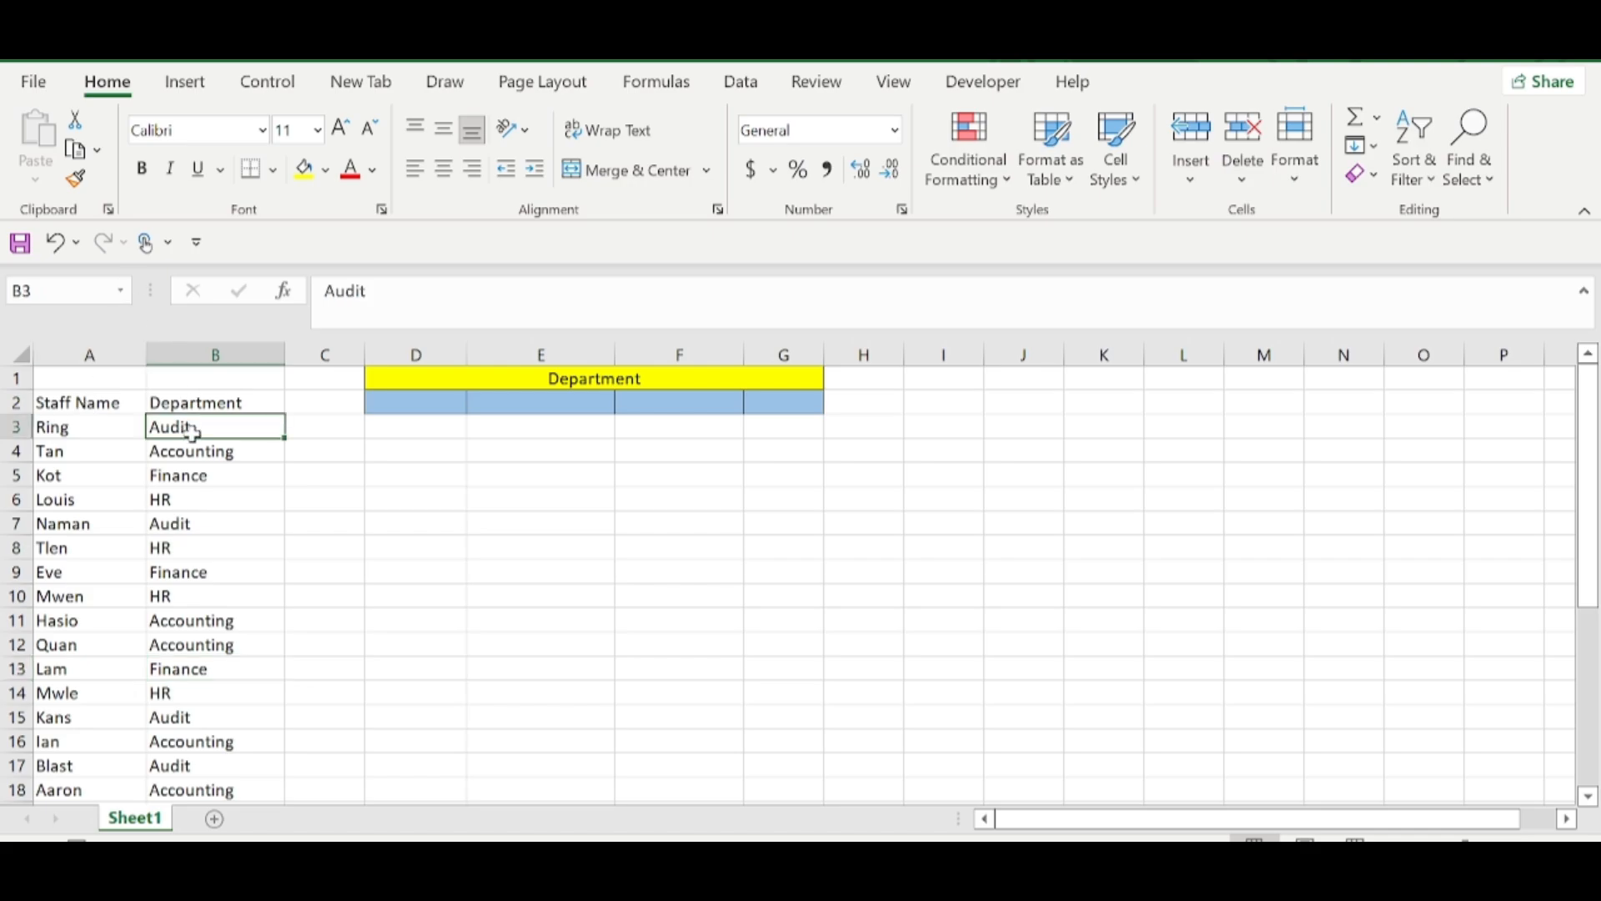
click(207, 617)
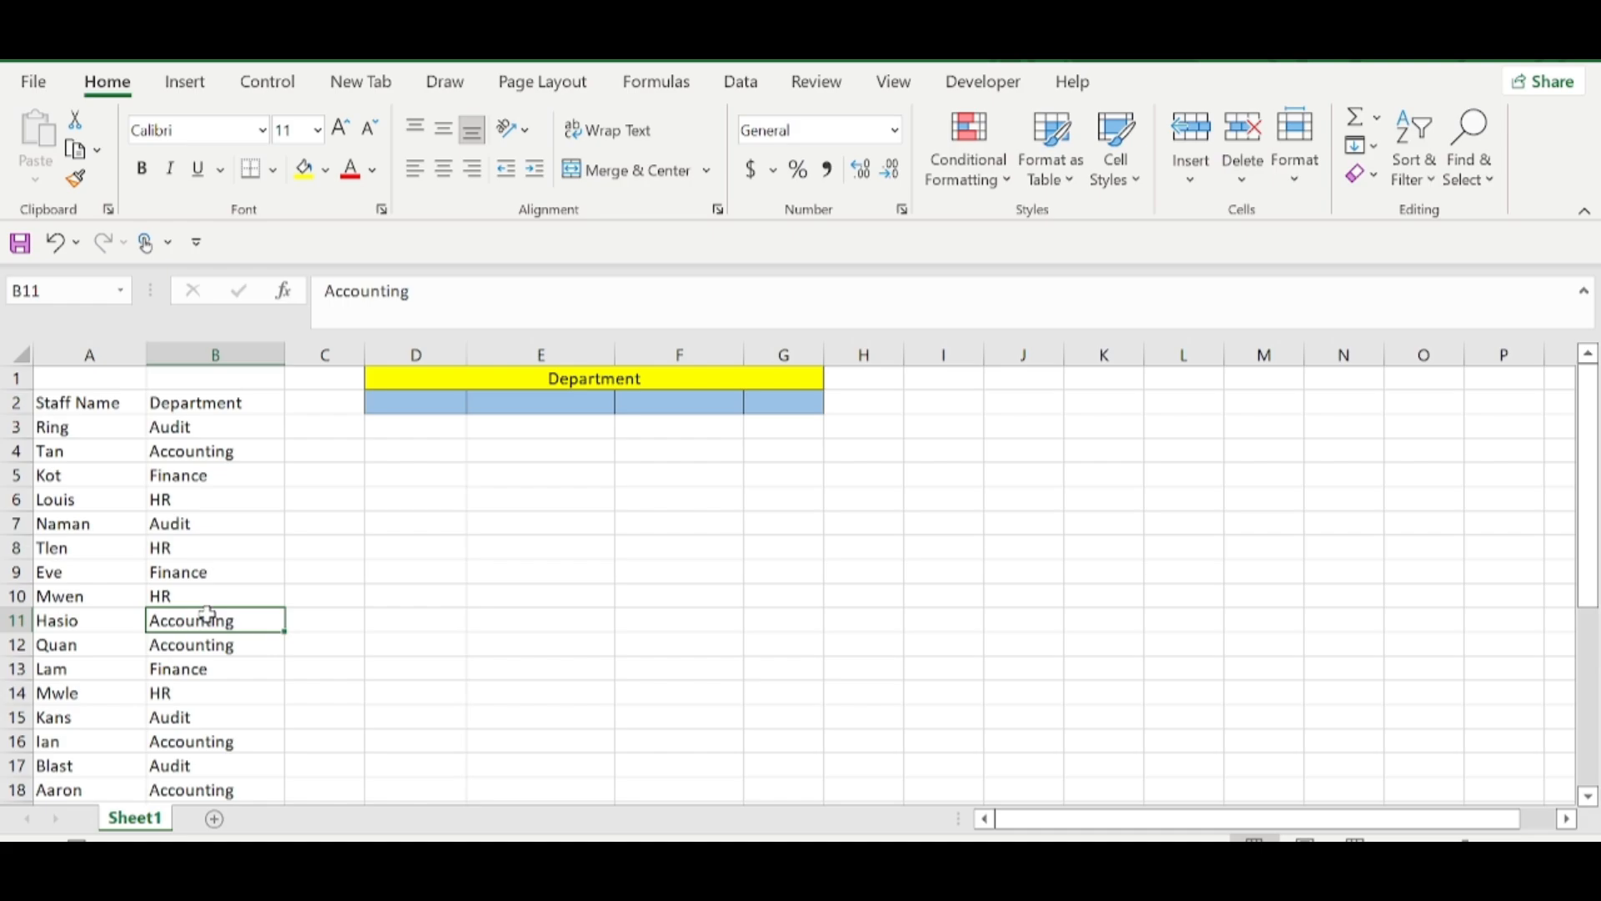
Extract the distinct departments into a helper list starting at D7 with the formula =UNIQUE(B3:B31)
click(413, 524)
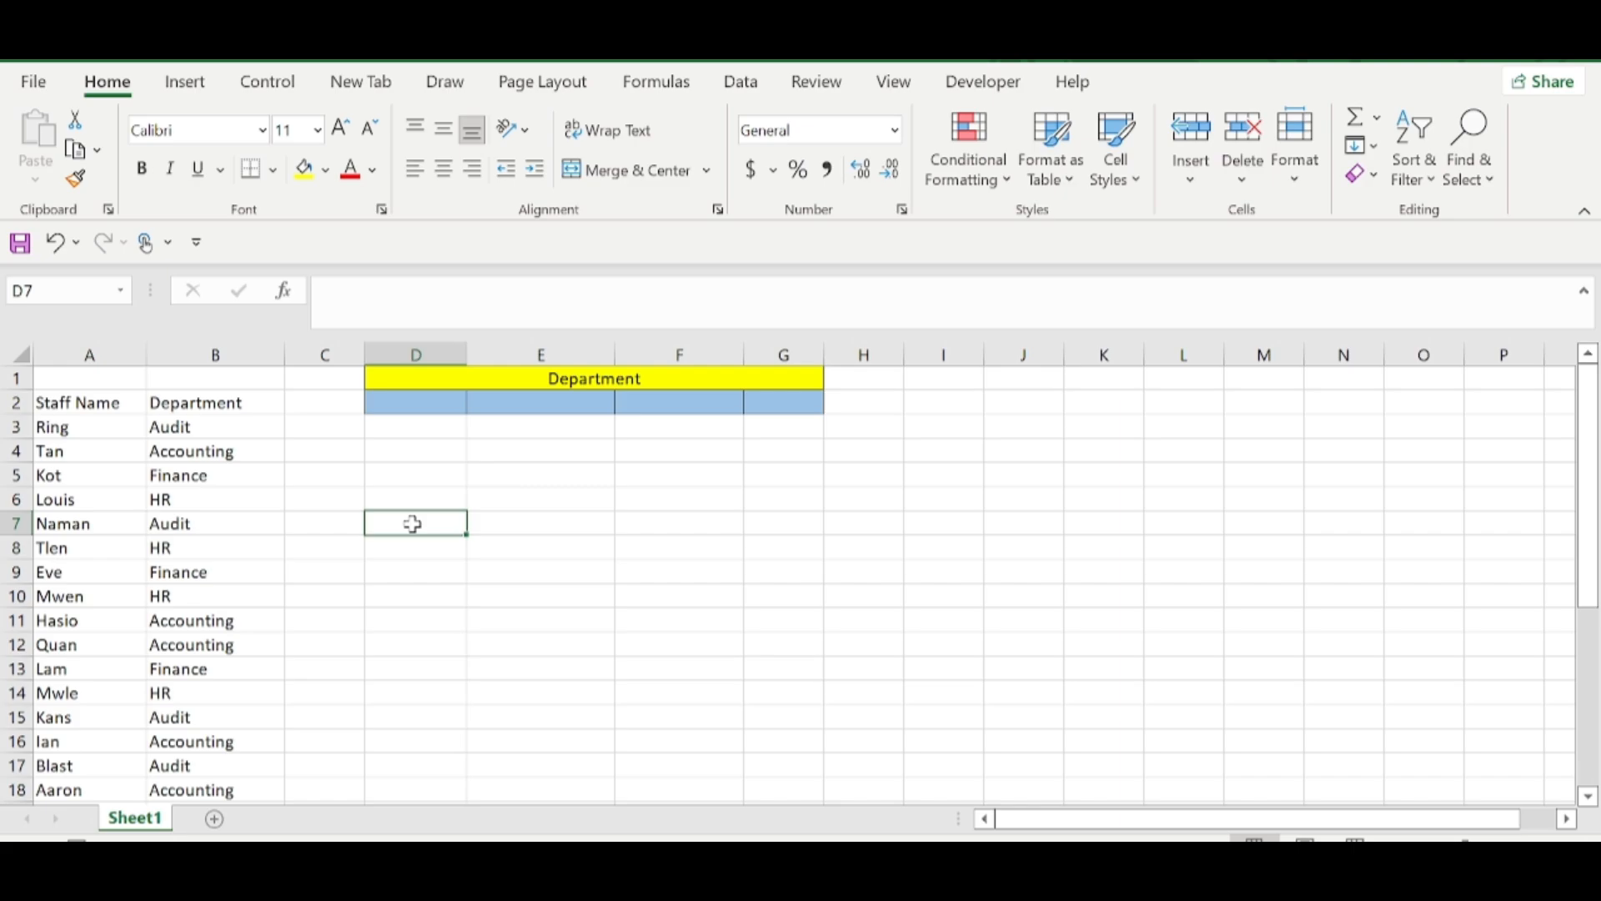
text(=uni)
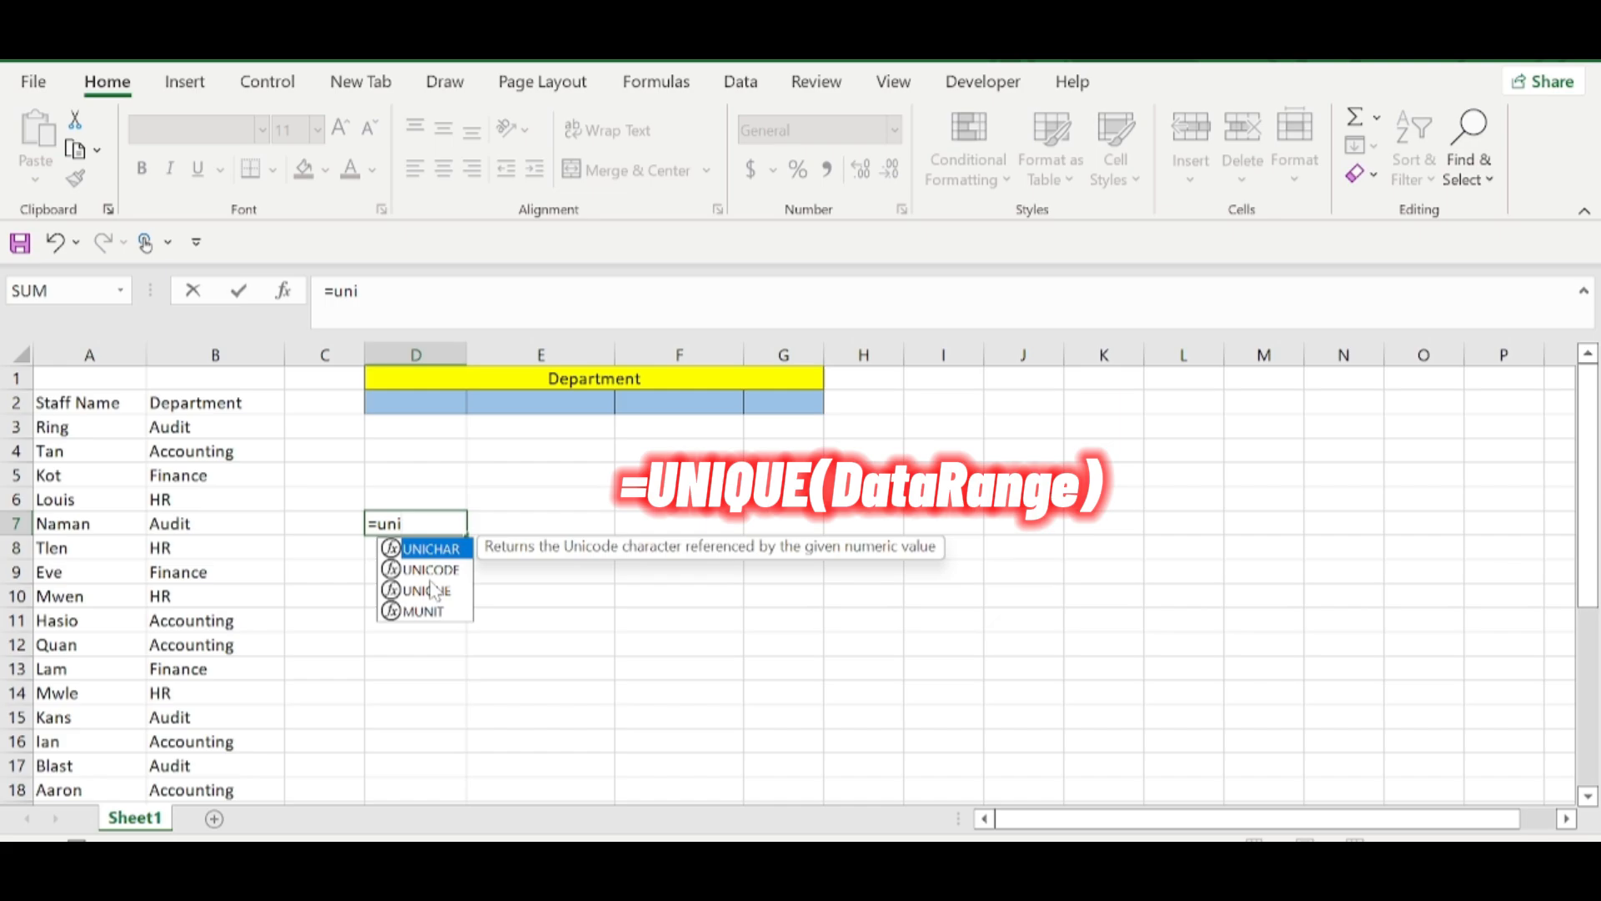
double_click(427, 591)
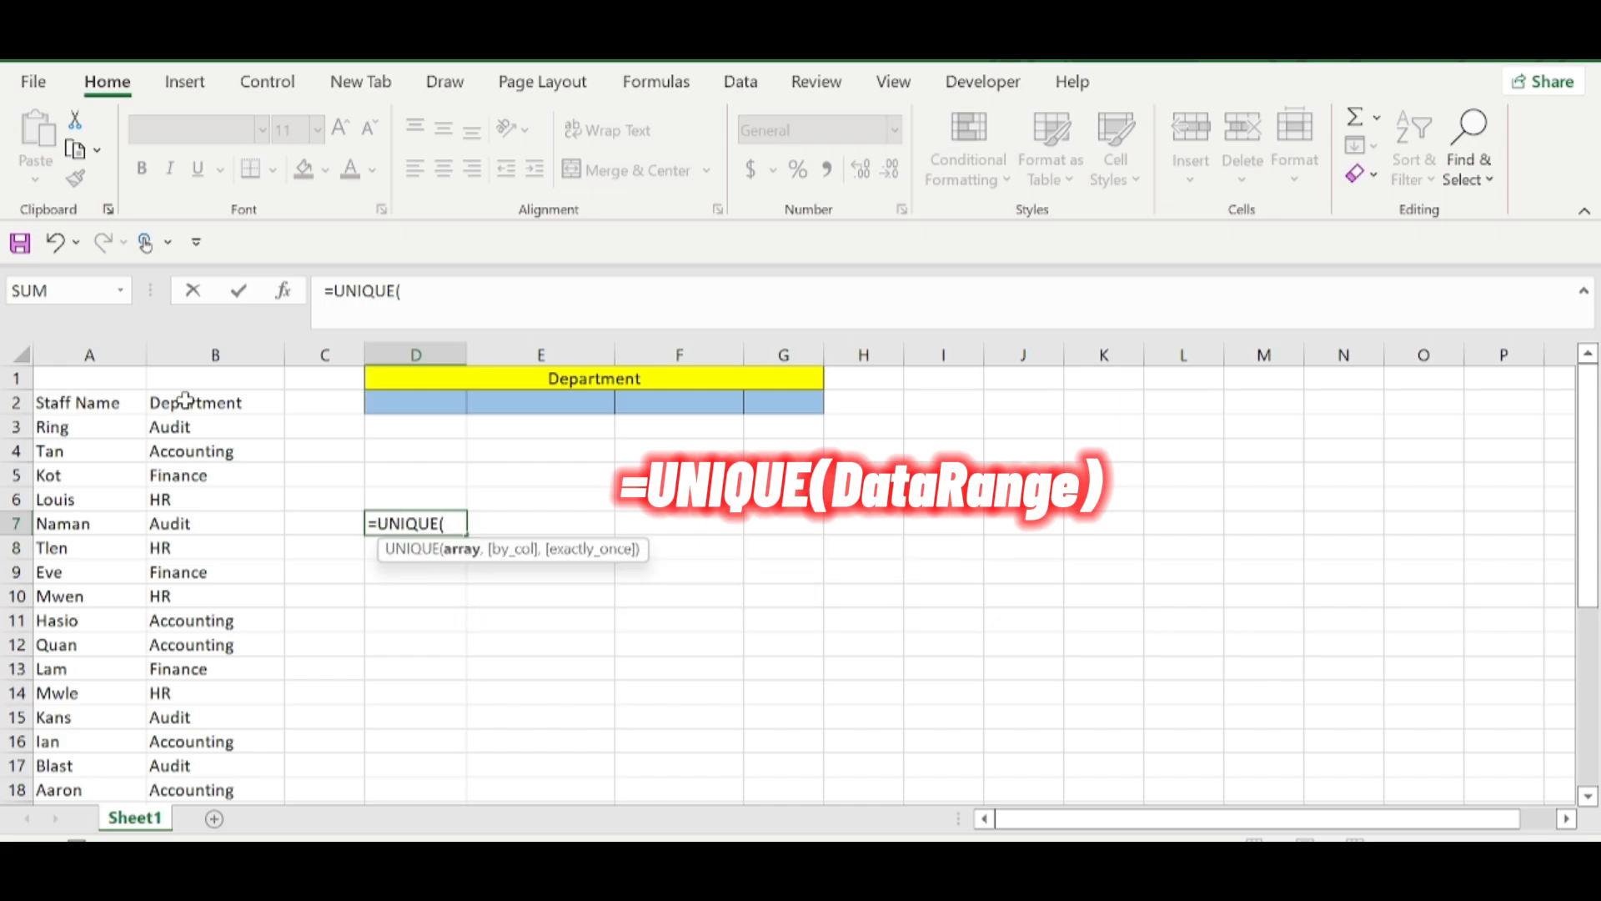
click(194, 427)
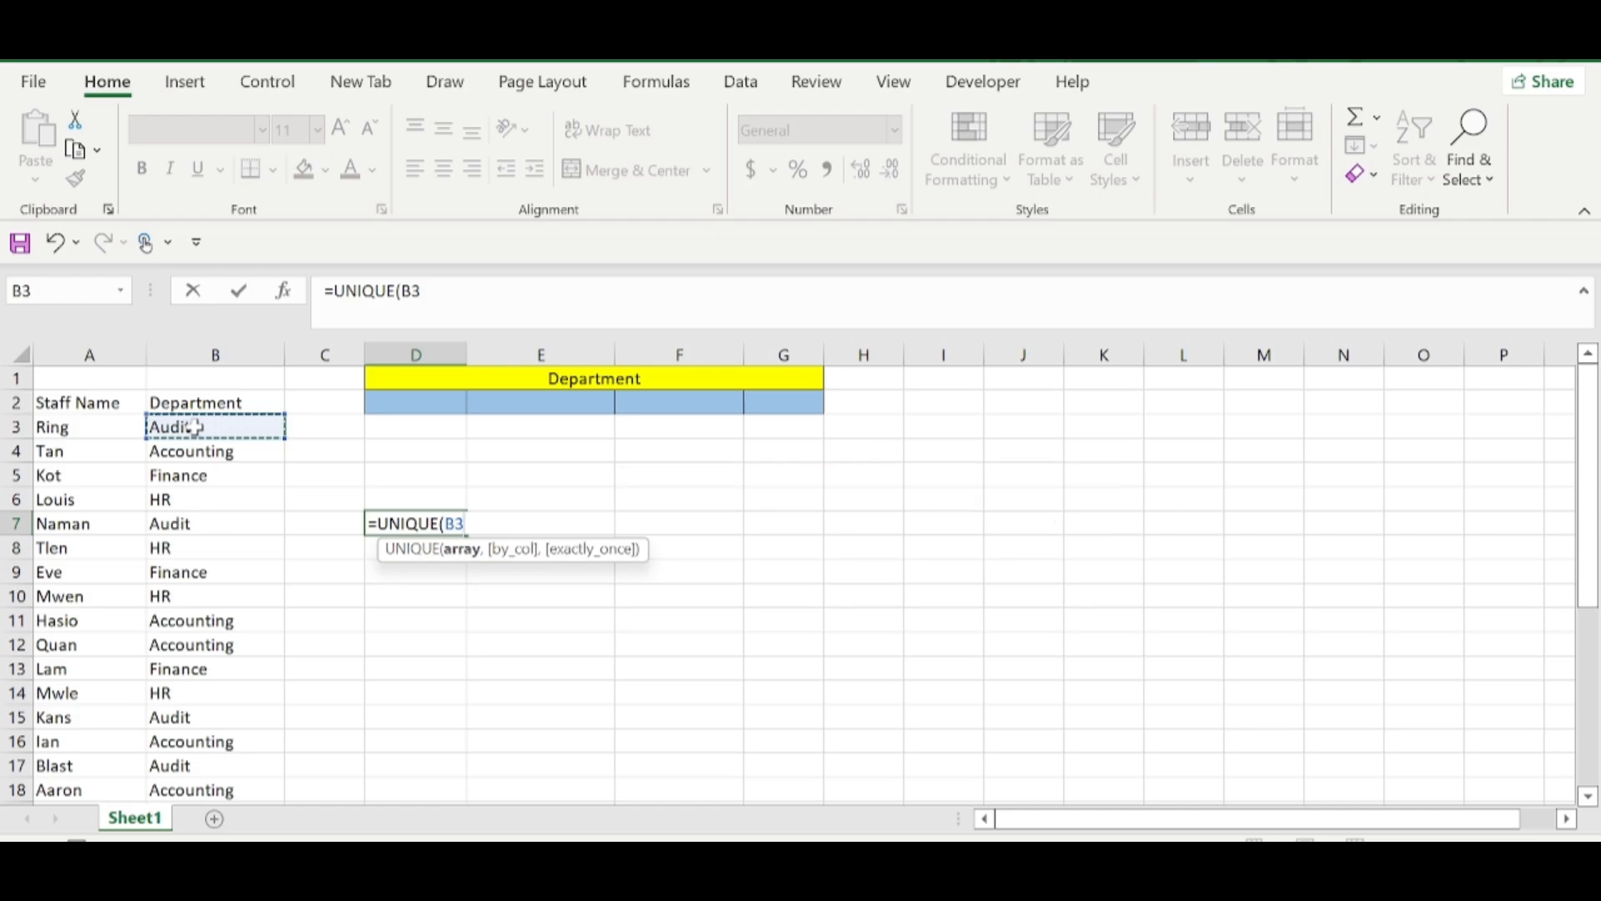
key(ctrl+shift+Down)
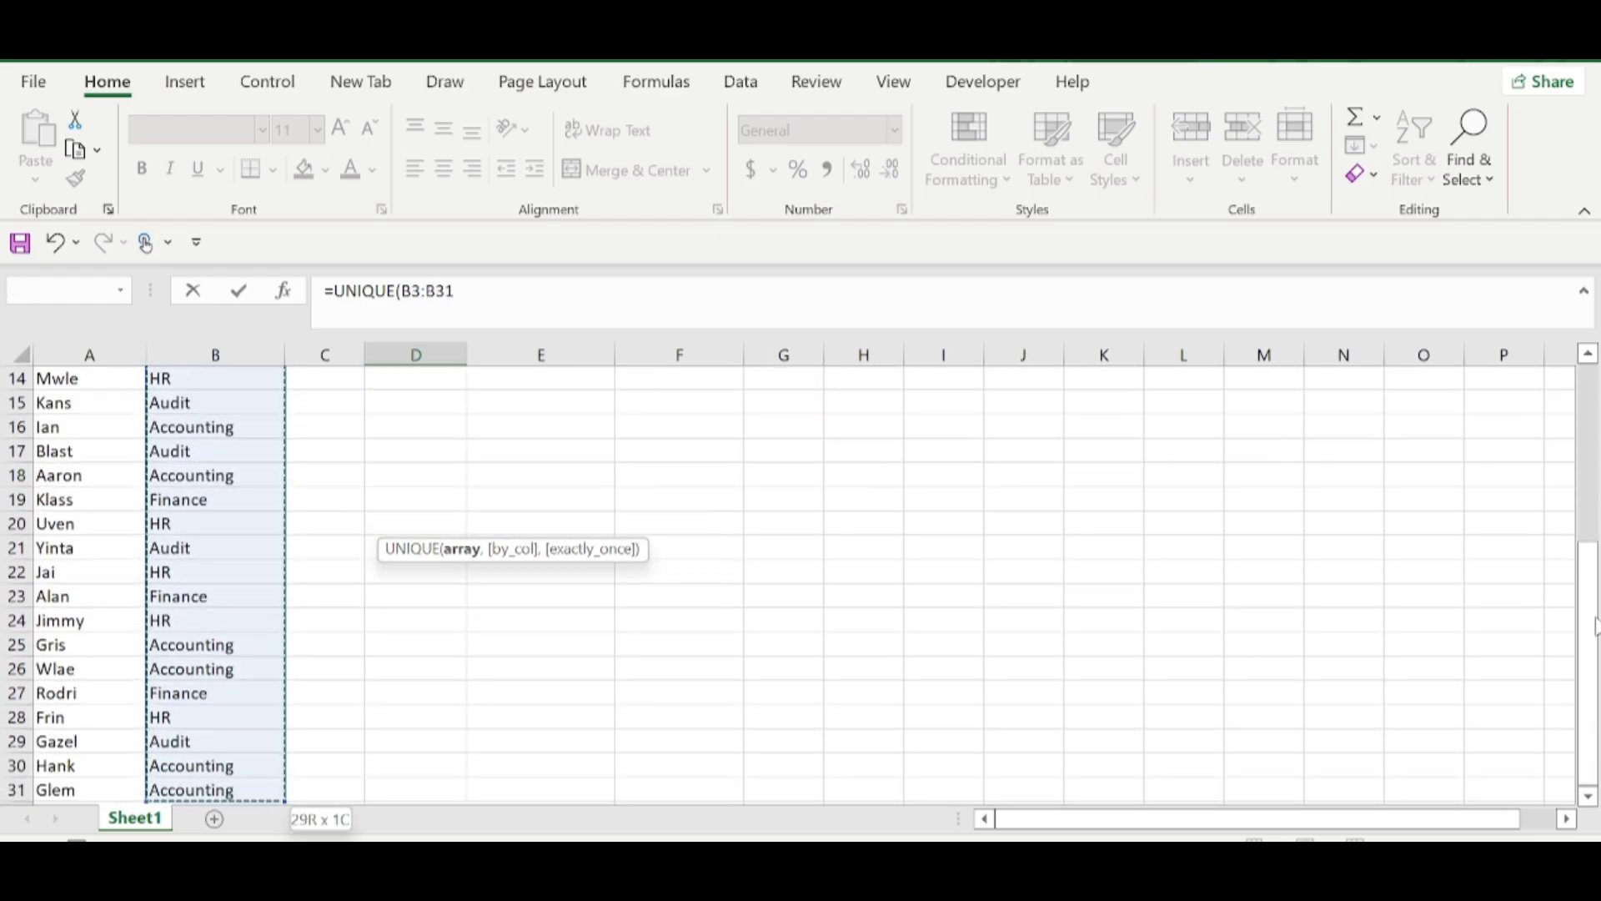
drag(1589, 647, 1589, 472)
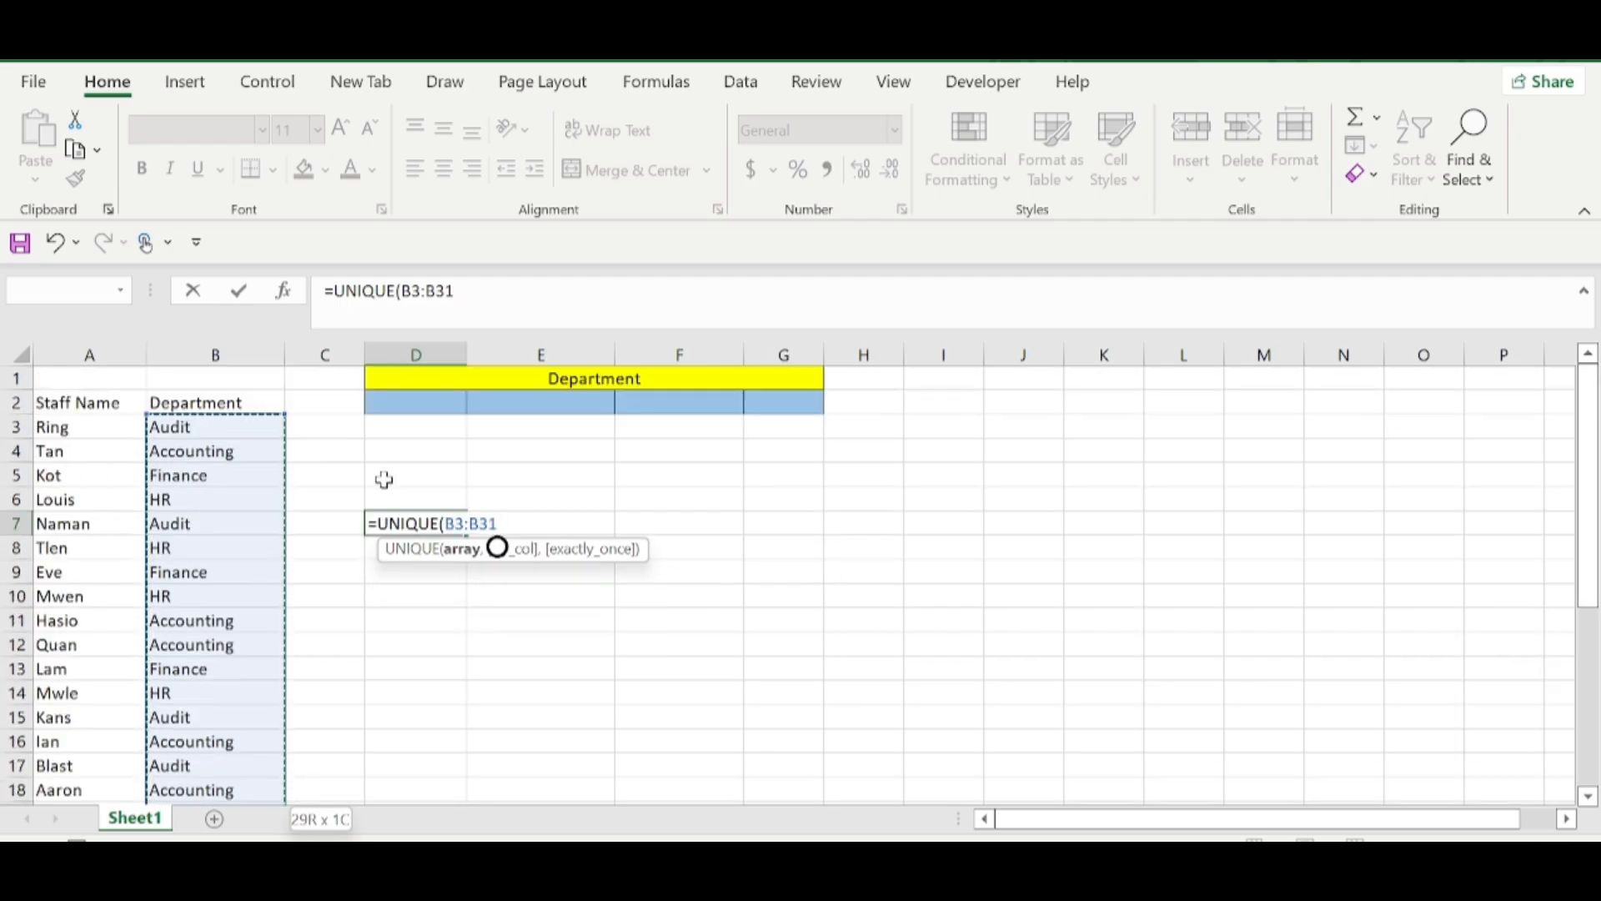
text())
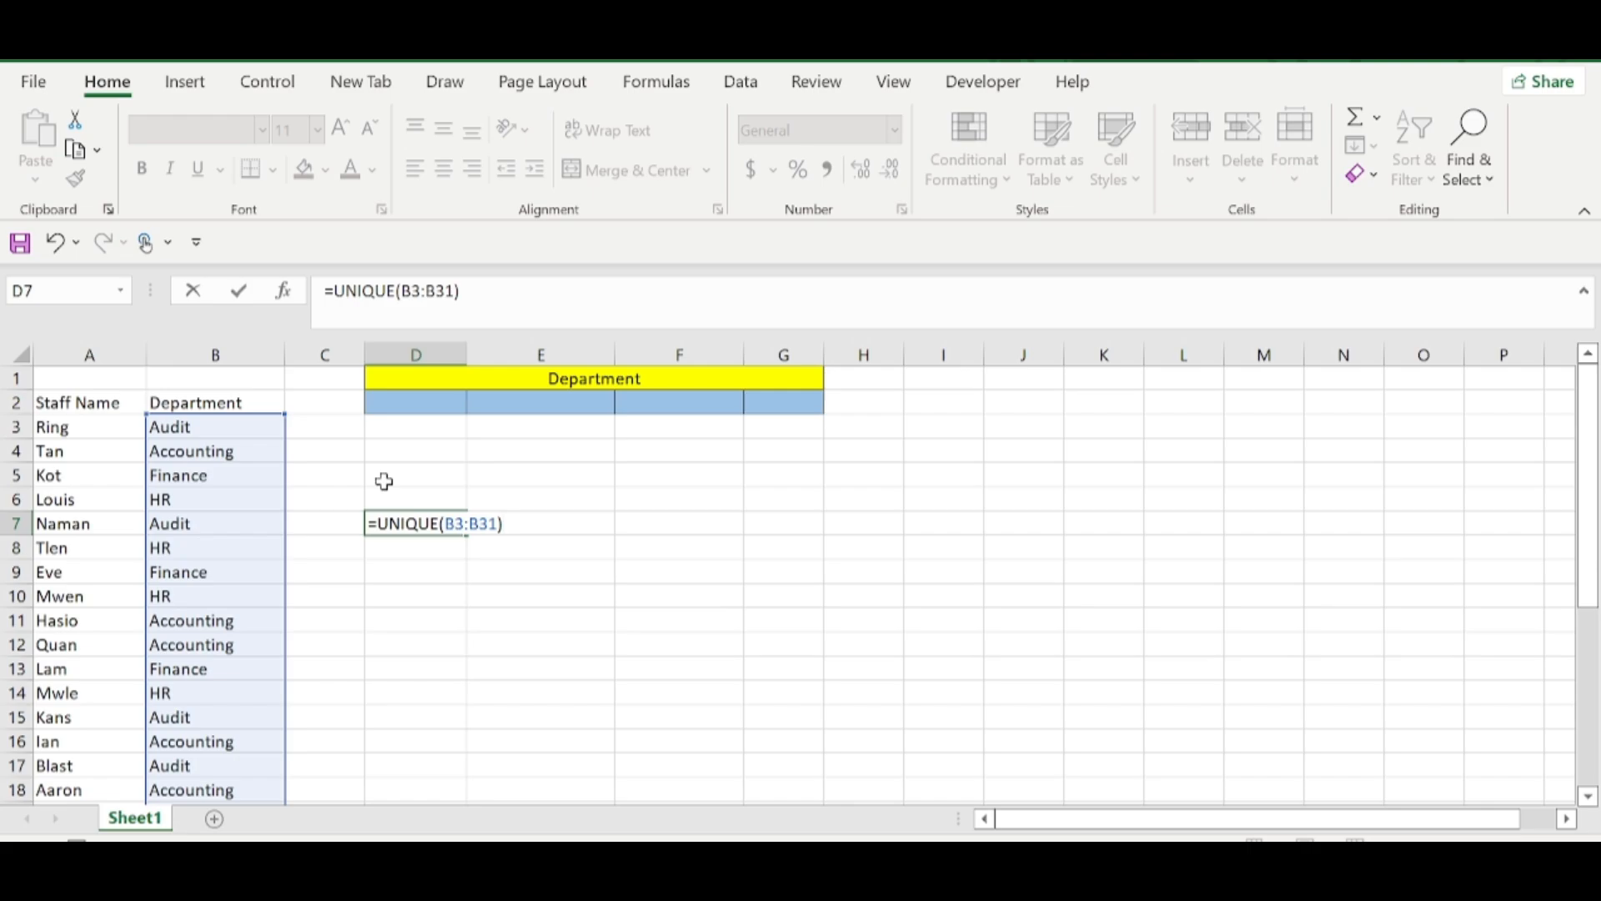
key(Return)
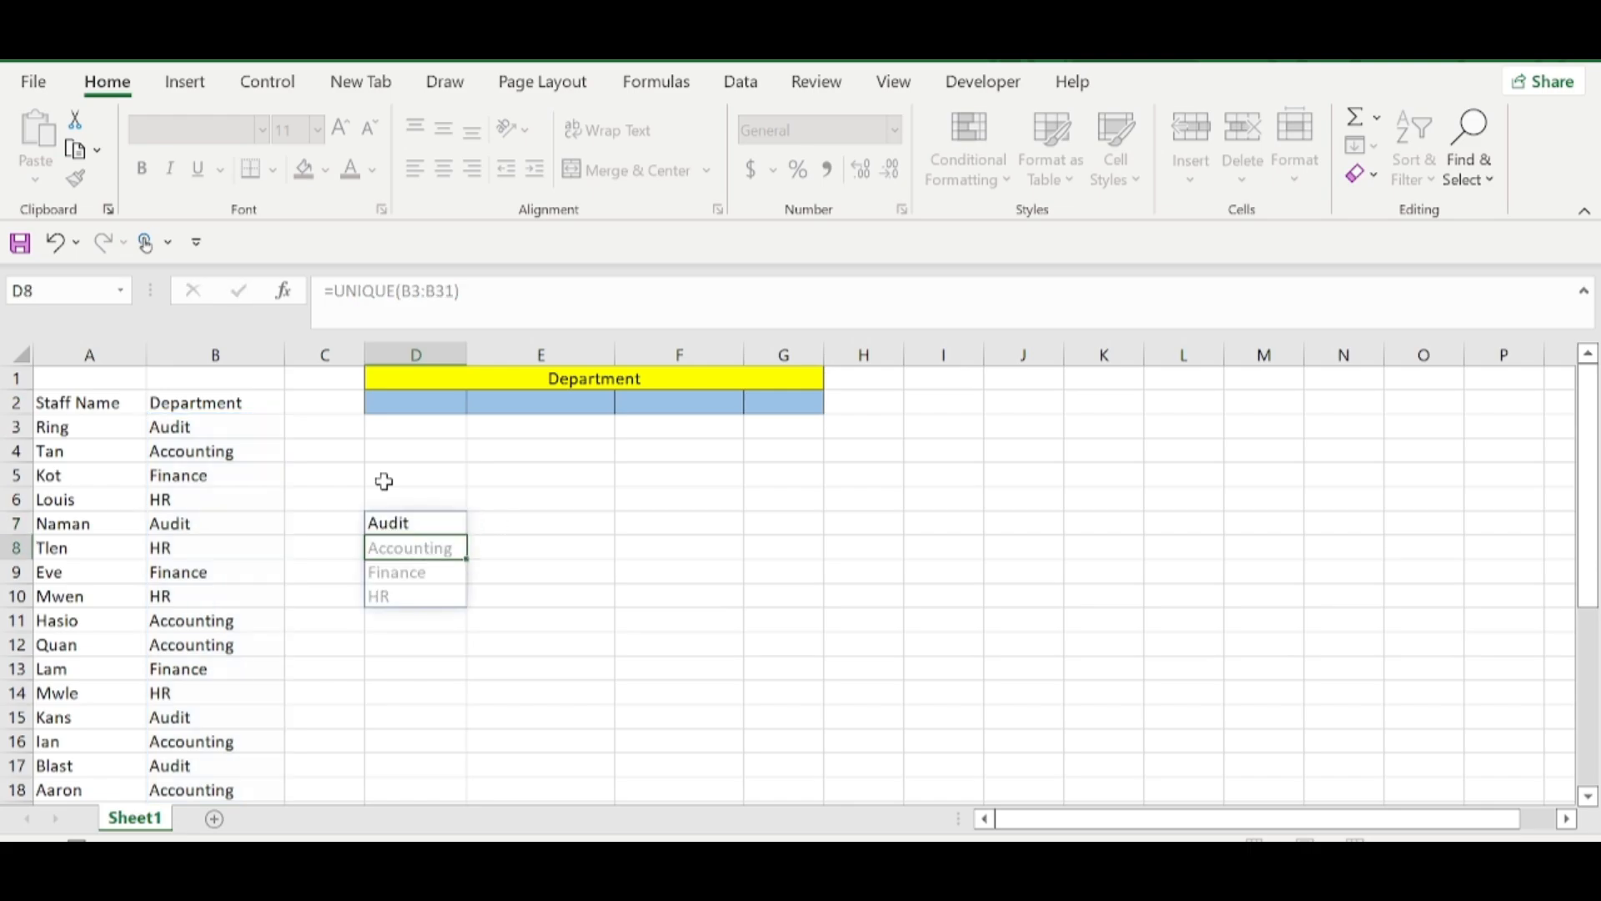
Fill the blue heading cells D2:G2 with the listed departments Audit, Accounting, Finance and HR
click(440, 521)
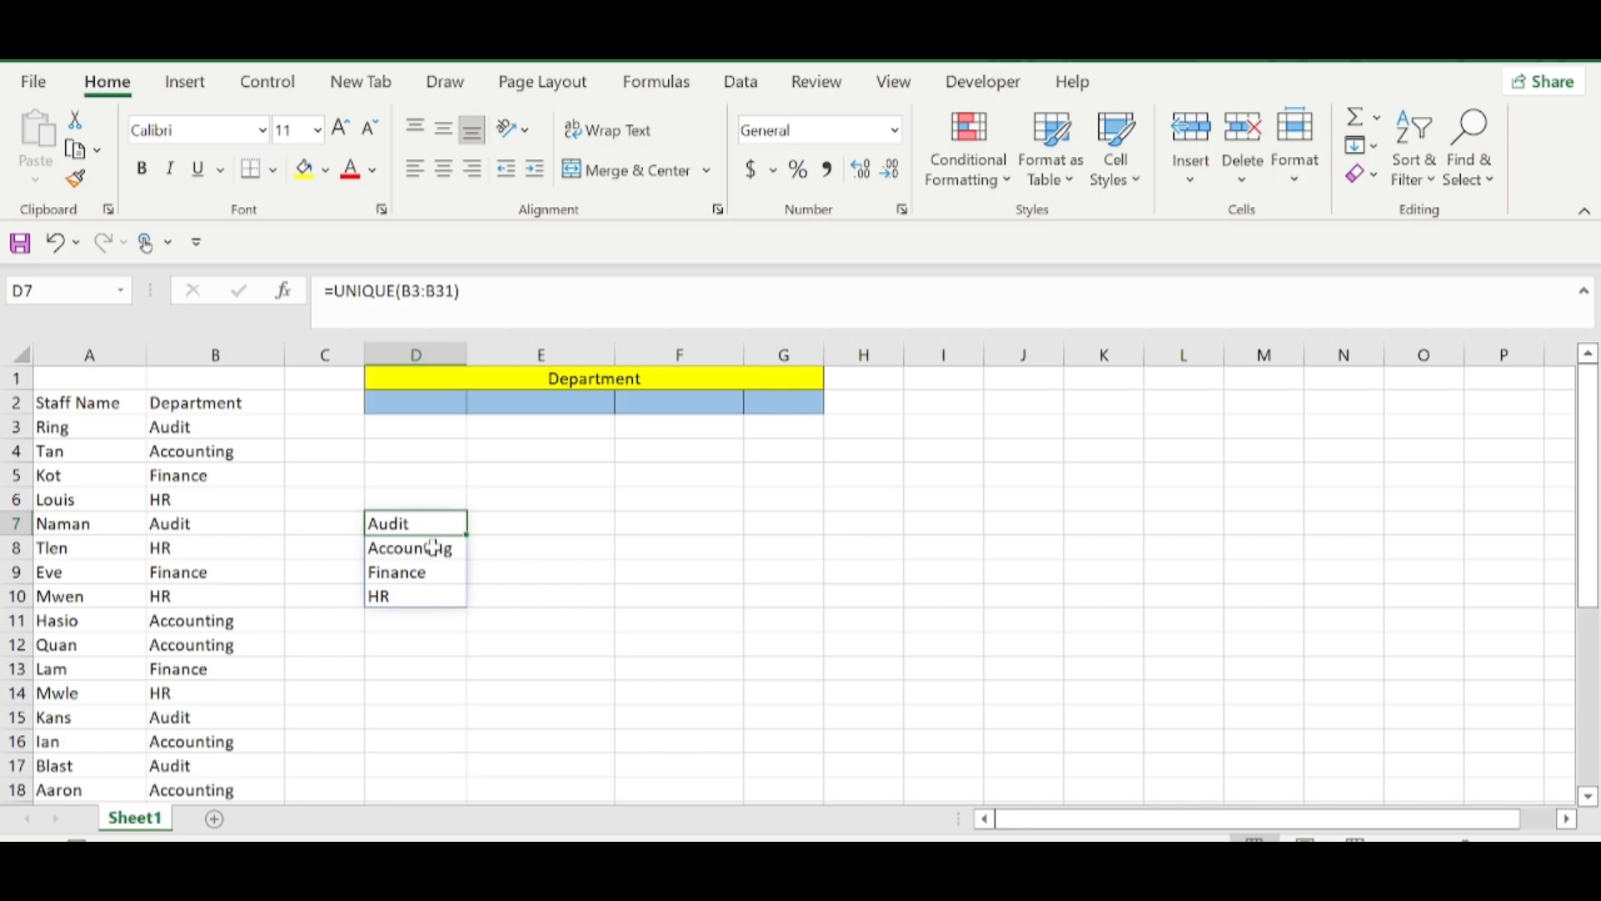
click(433, 552)
click(426, 575)
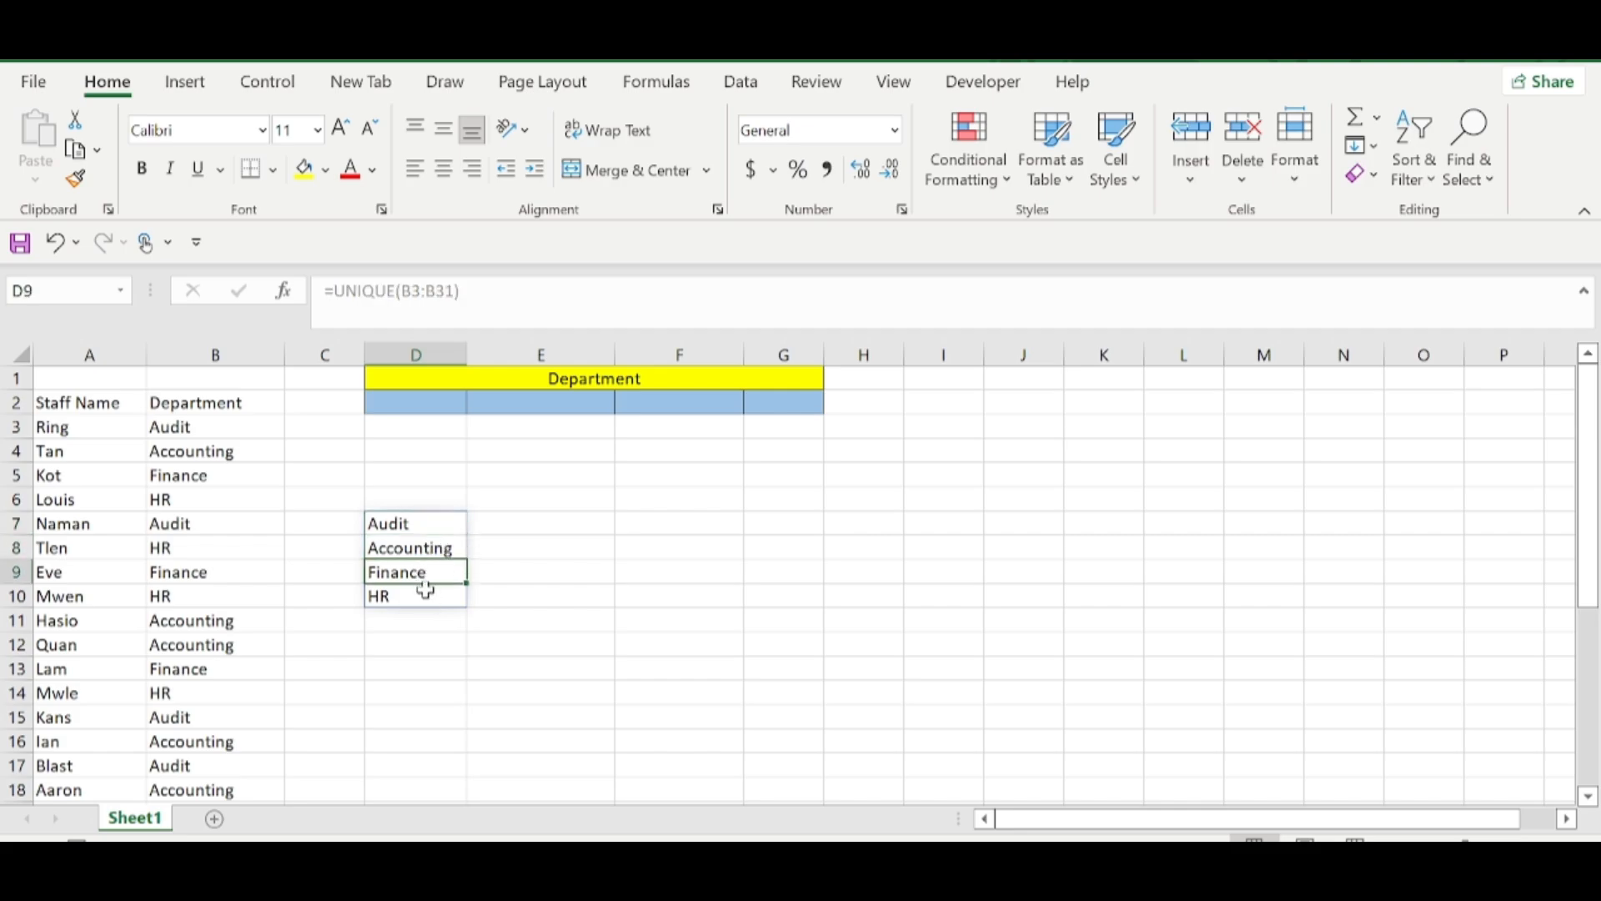
click(426, 590)
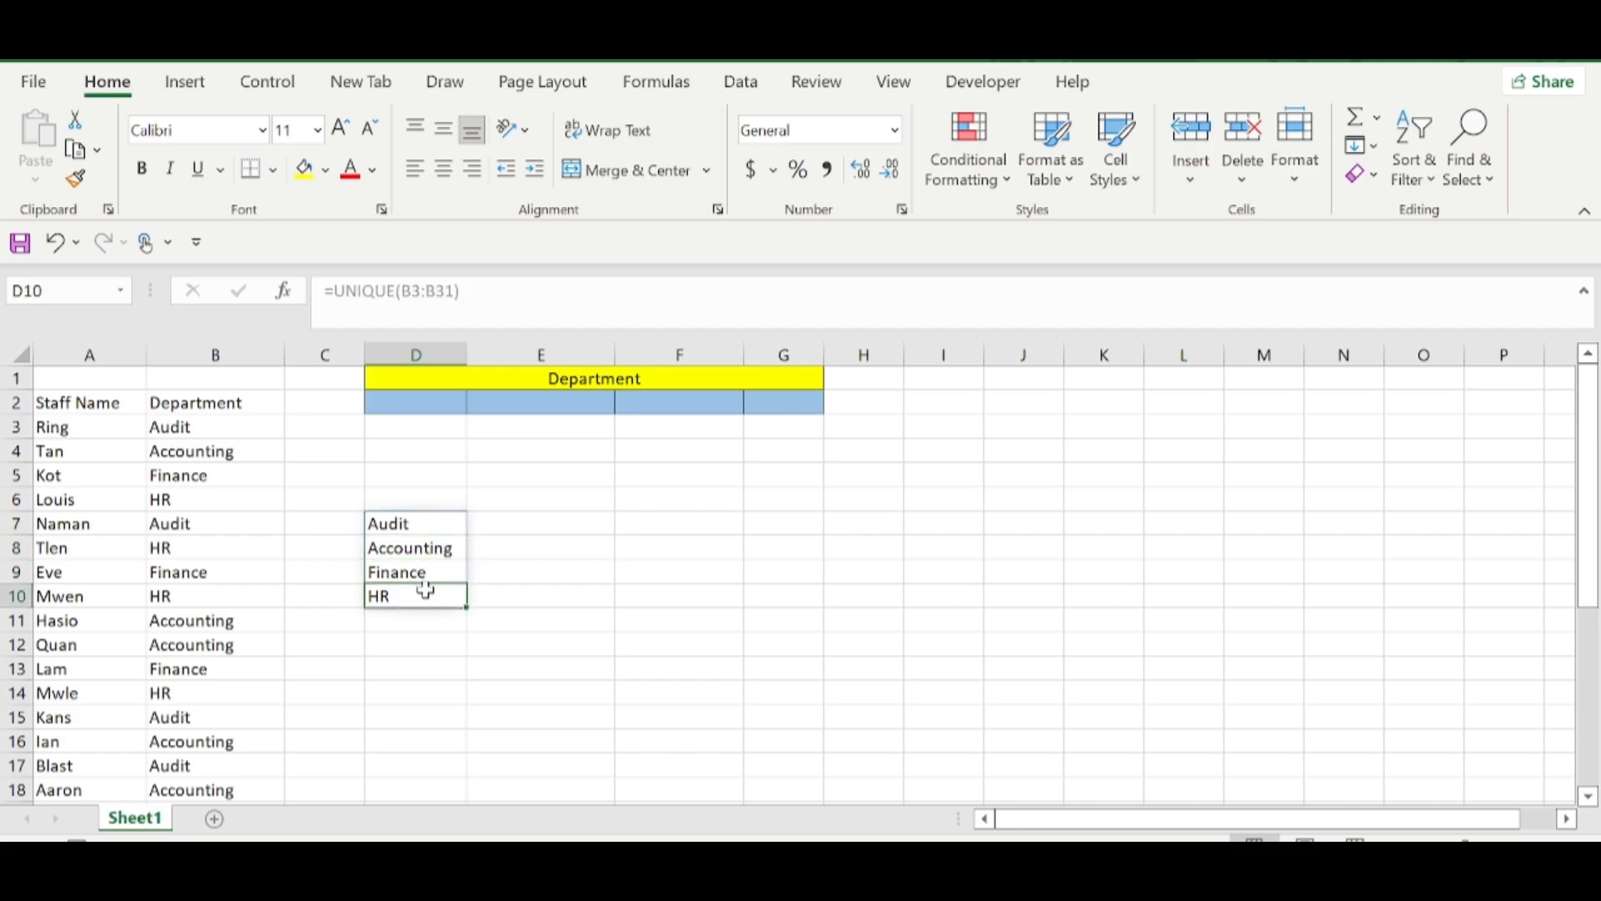
click(405, 402)
text(Audit)
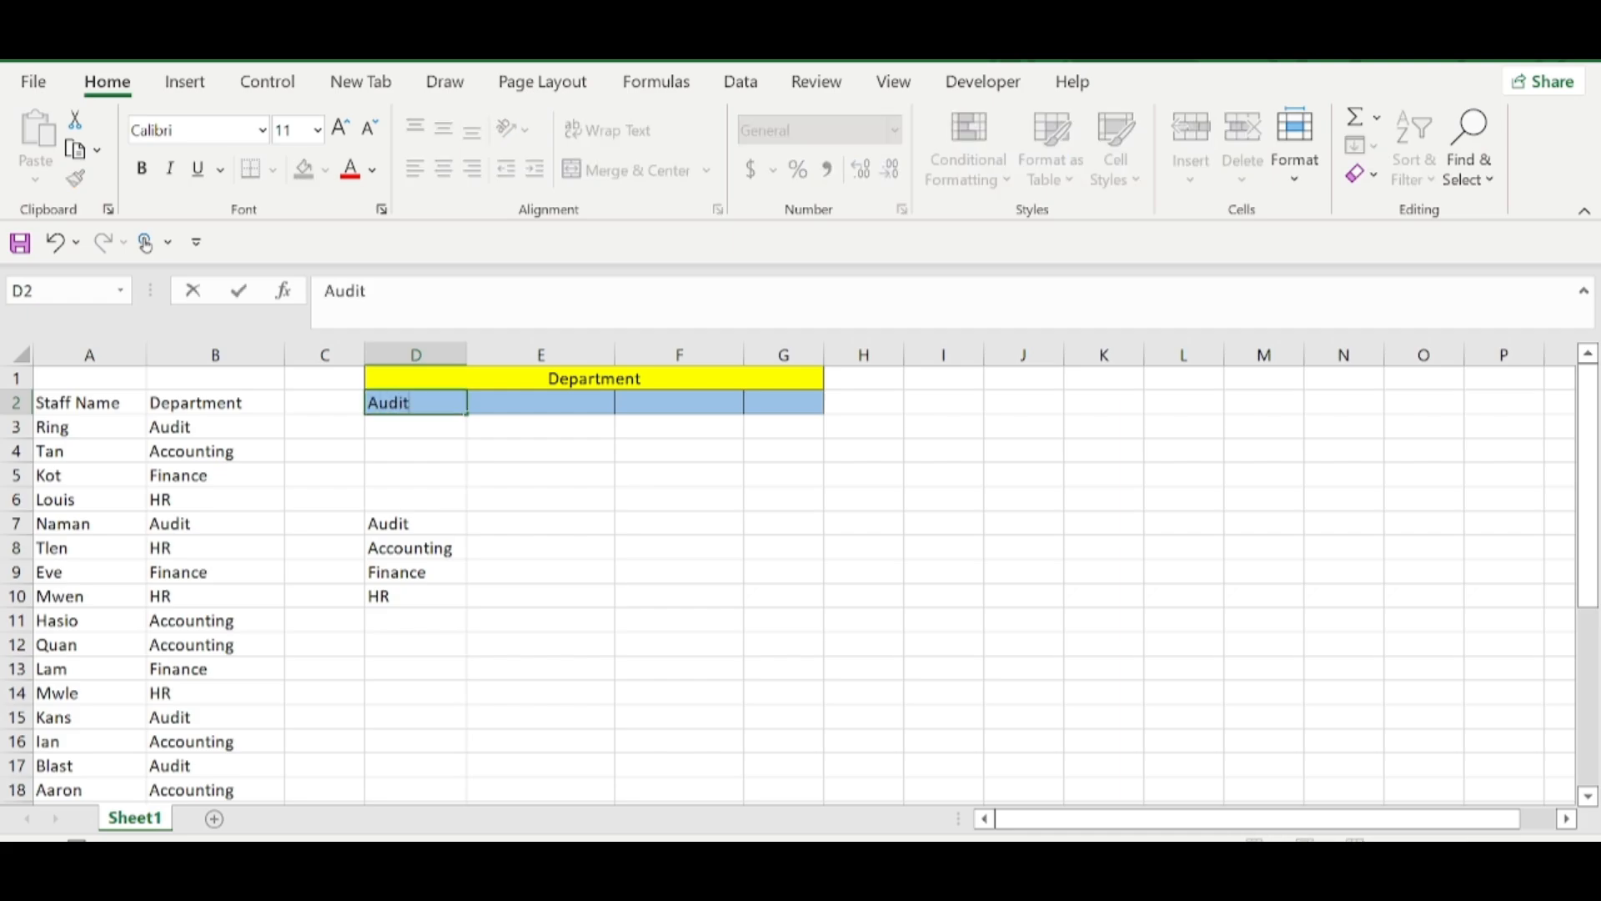
key(Tab)
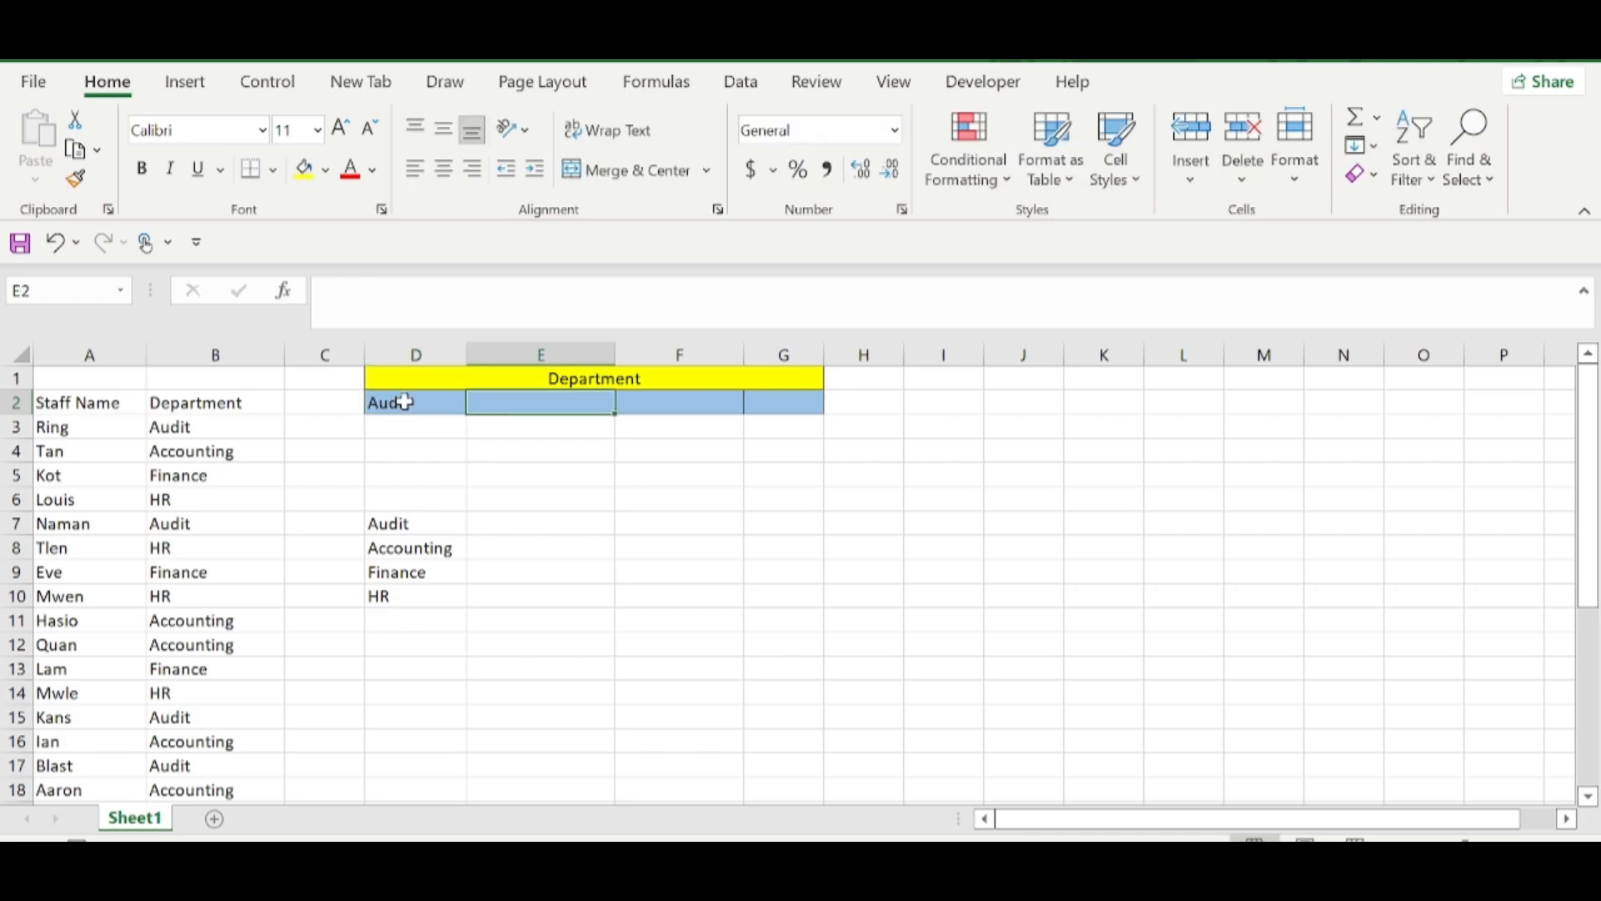
text(Acco)
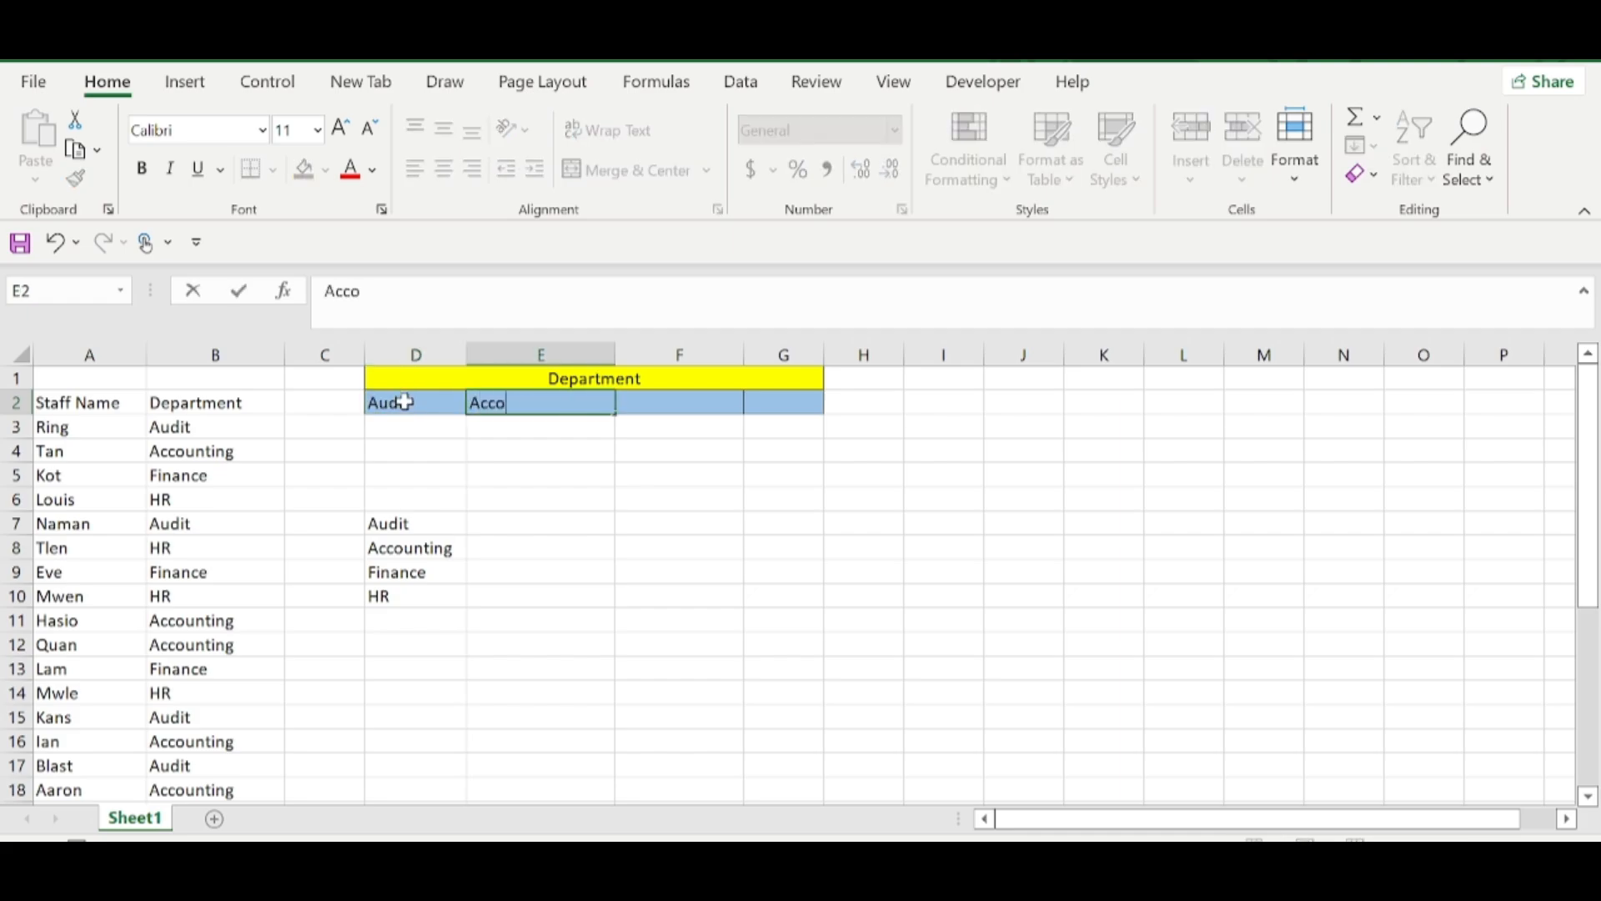
text(unting)
key(Tab)
text(Fi)
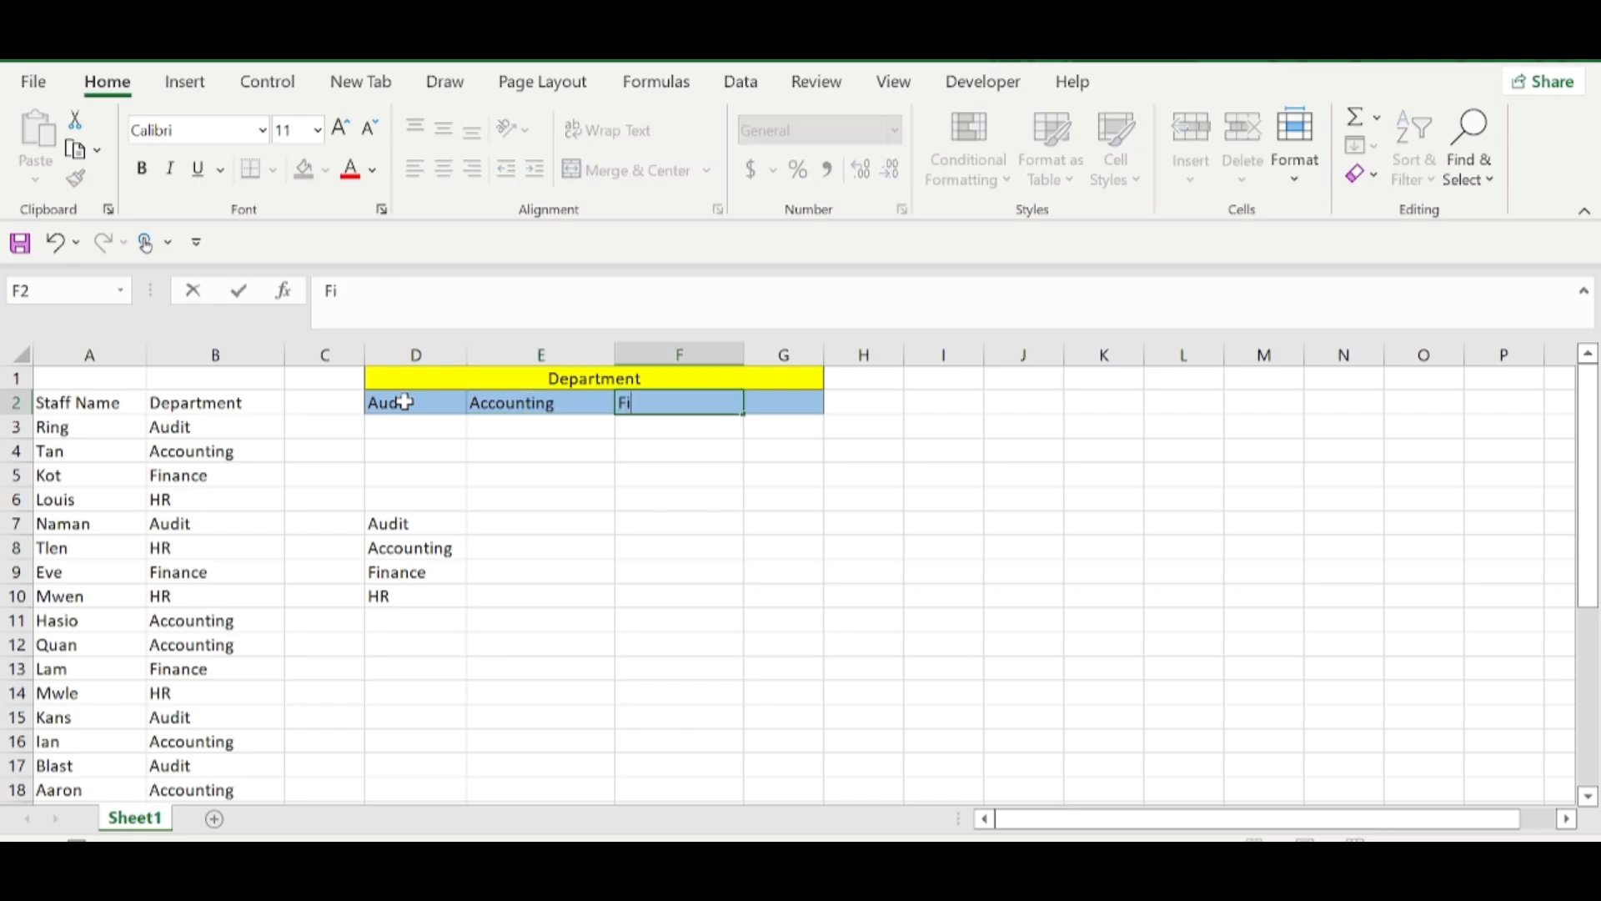
text(nance)
key(Tab)
text(HR)
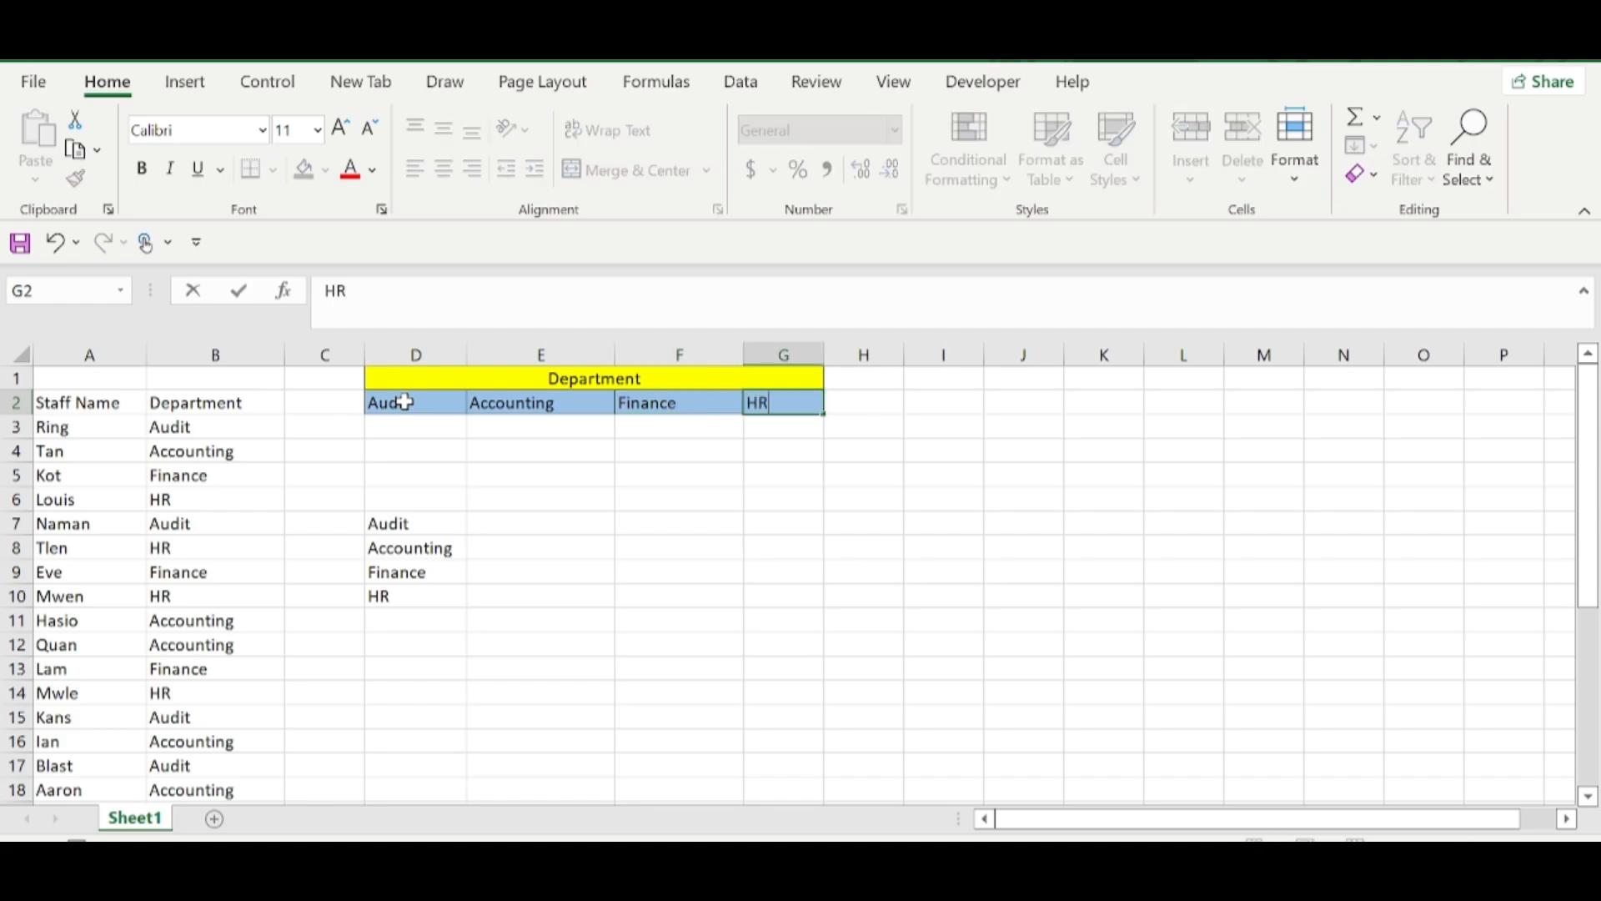
Delete the UNIQUE helper list from D7:D10
click(396, 523)
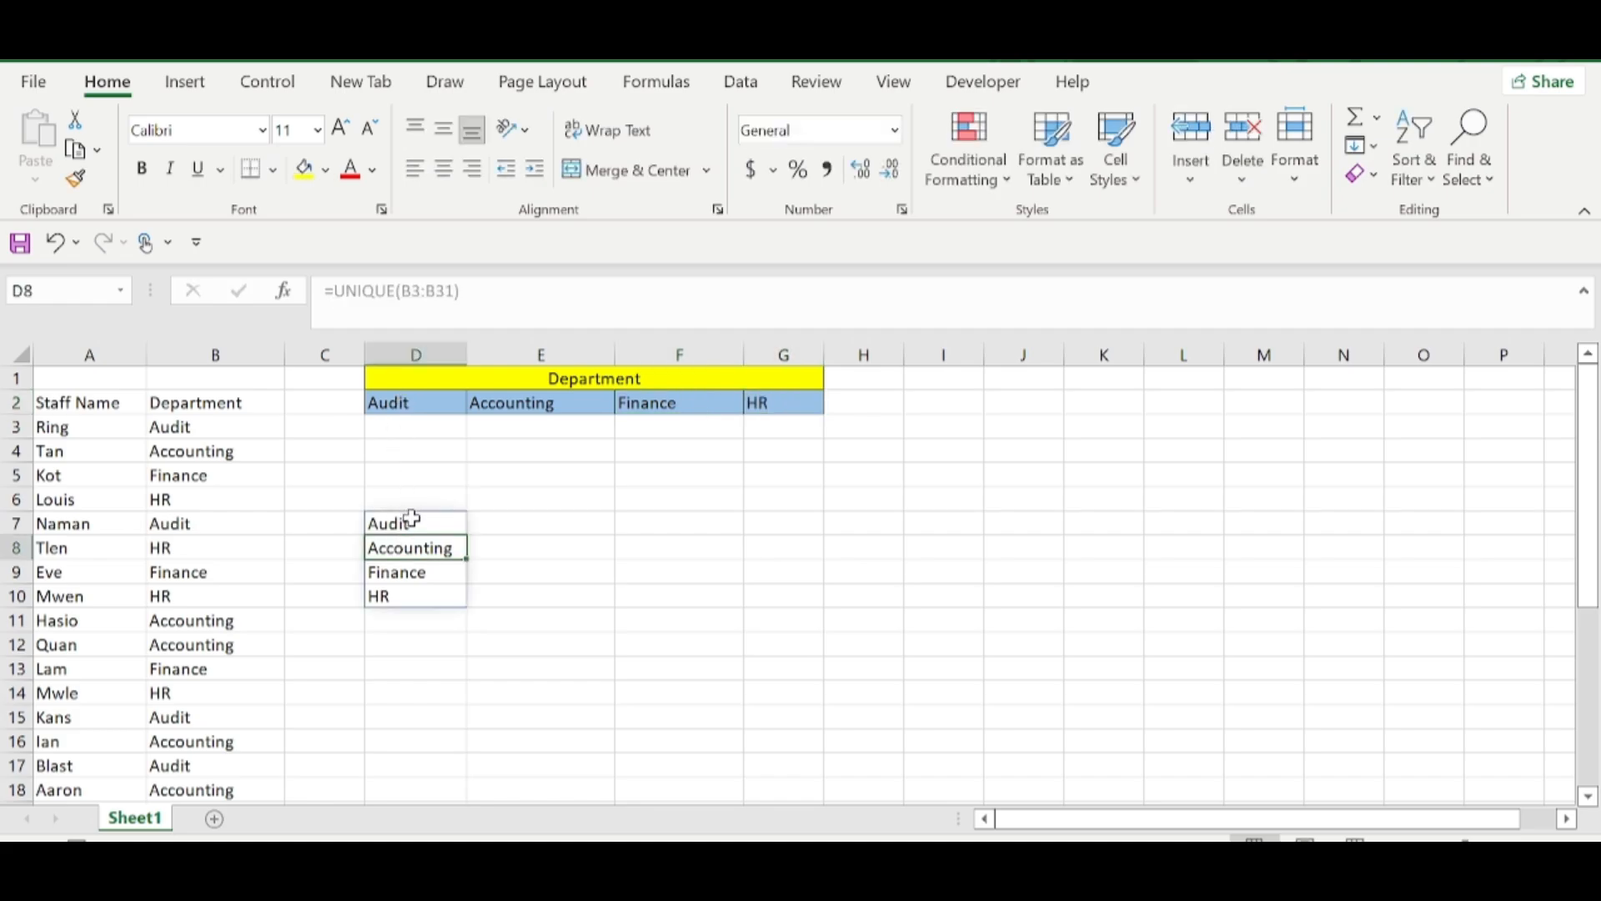
drag(411, 520, 411, 596)
key(BackSpace)
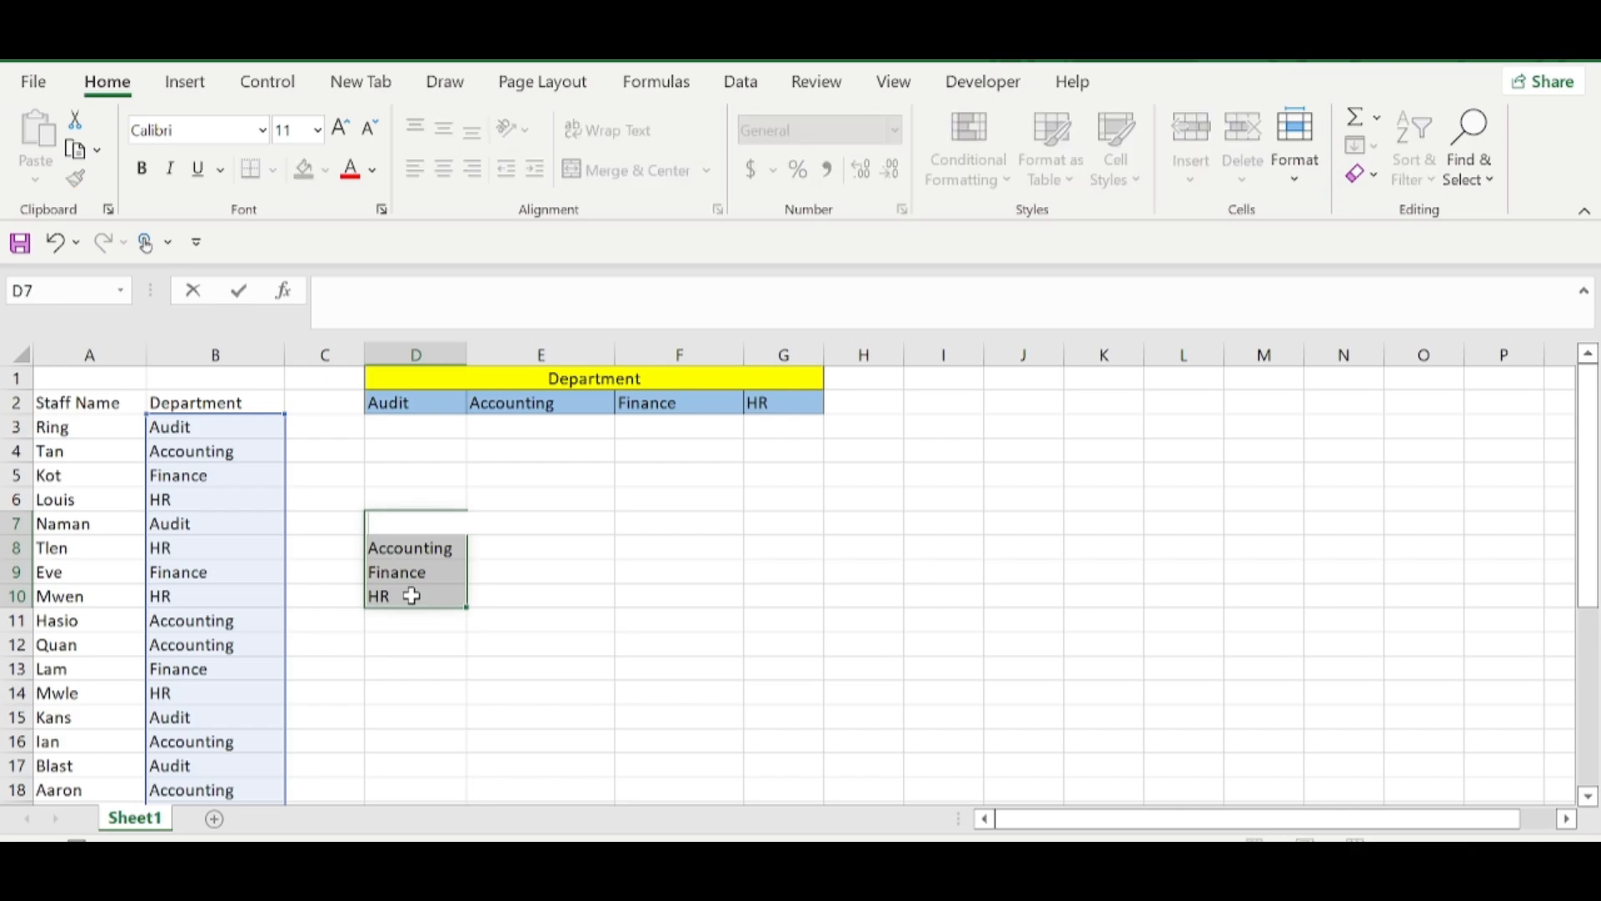
key(Return)
click(412, 525)
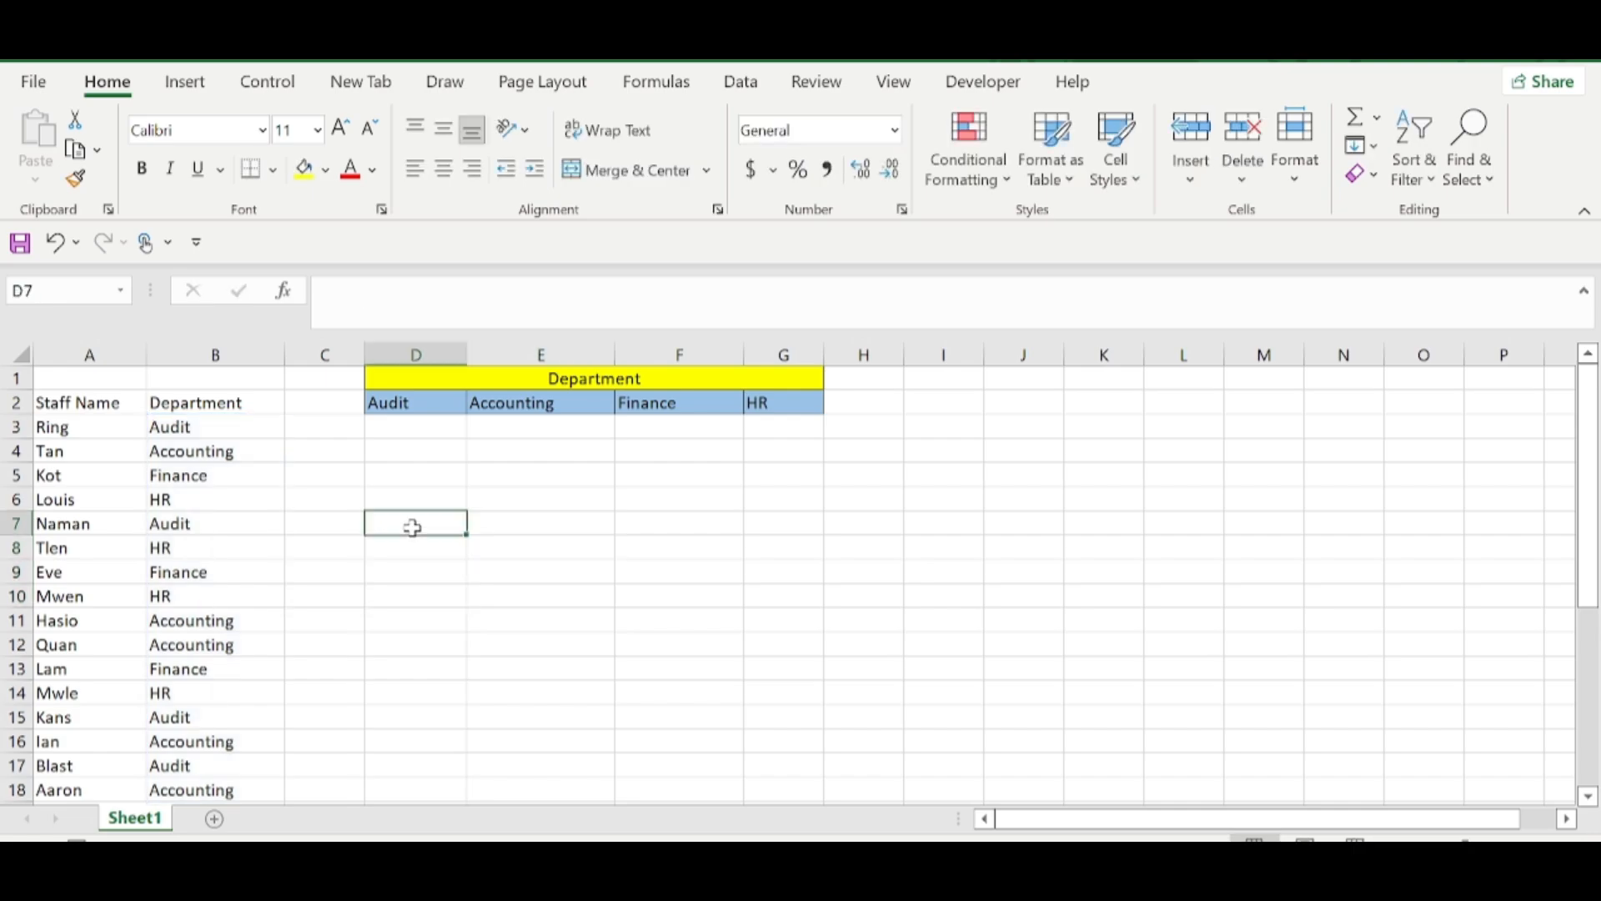
Begin a FILTER formula in D3 under Audit, with the staff names $A$3:$A$31 as its absolute array range
click(420, 429)
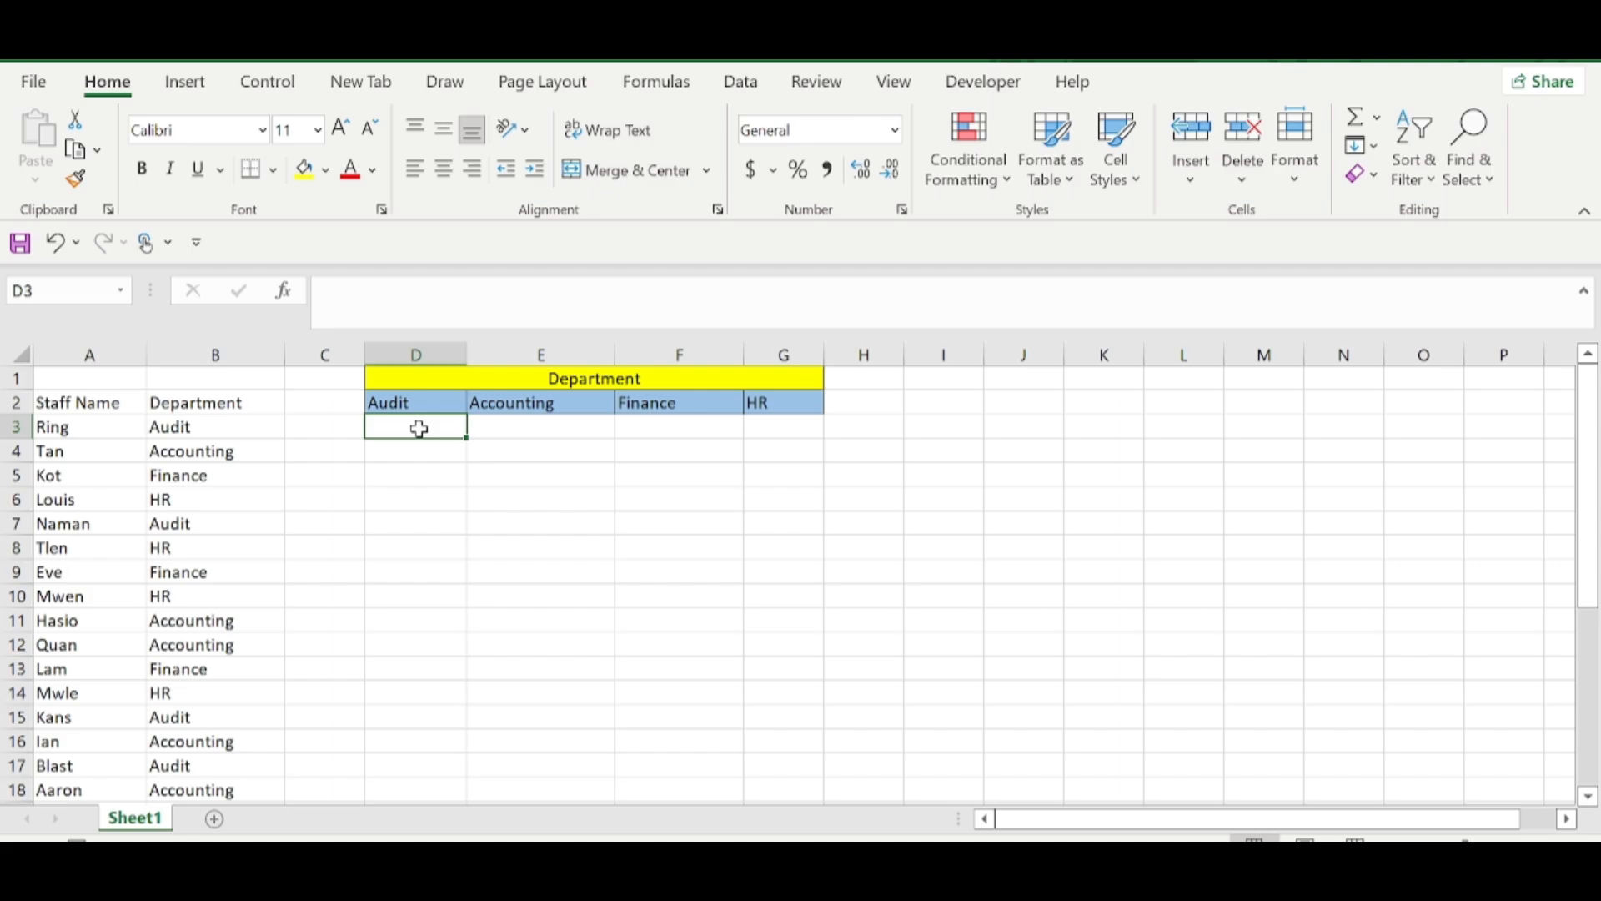
text(=)
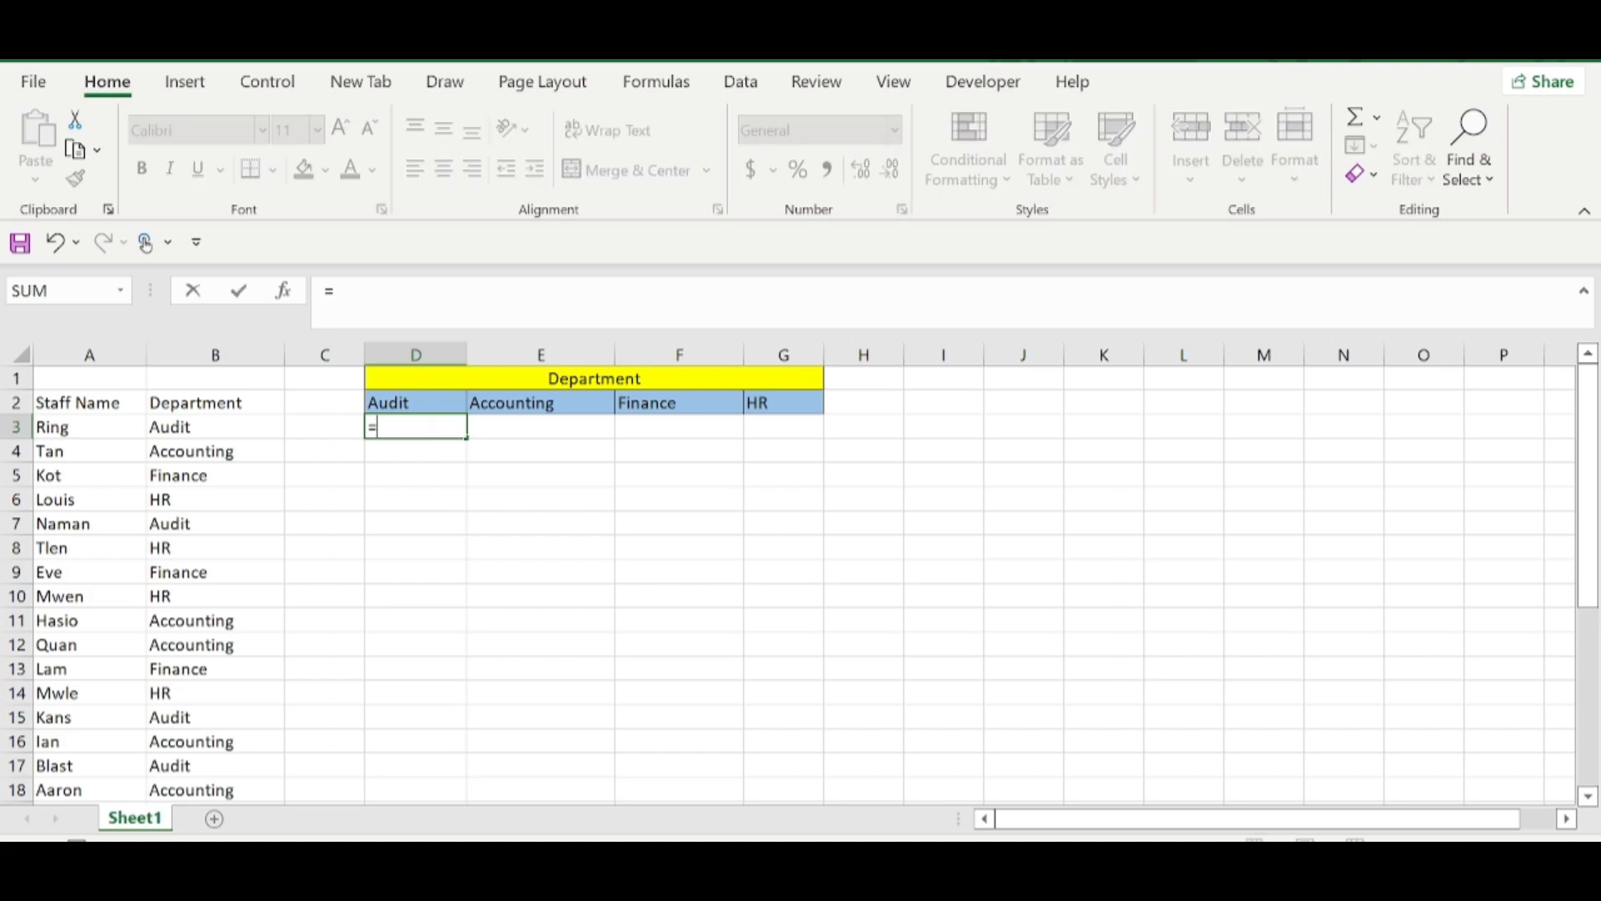
text(FIL)
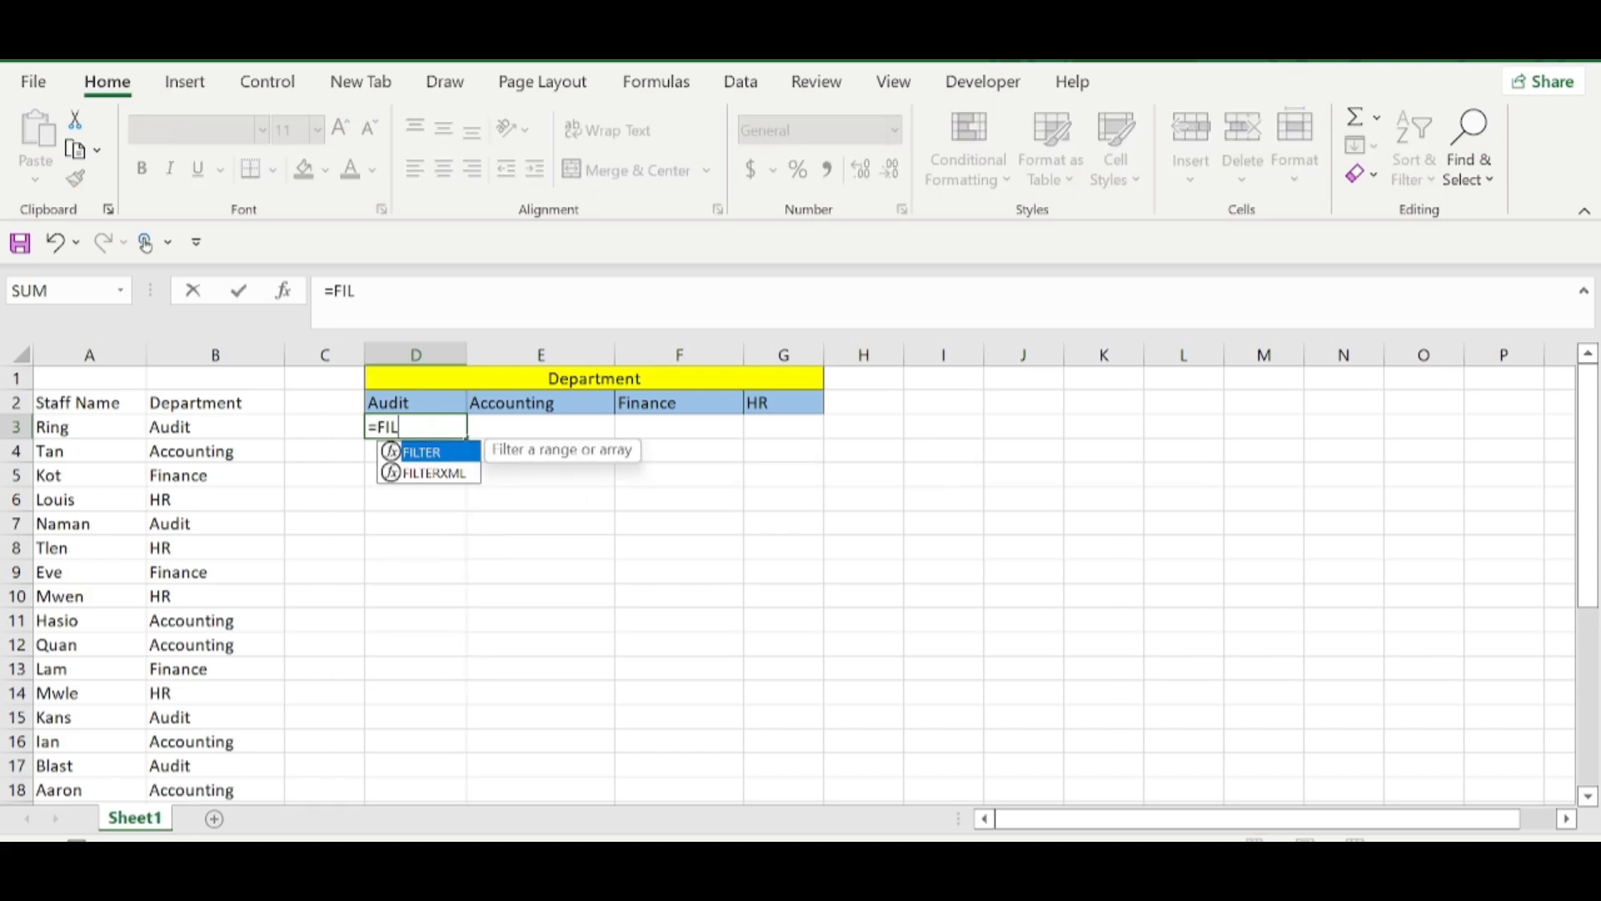
double_click(444, 453)
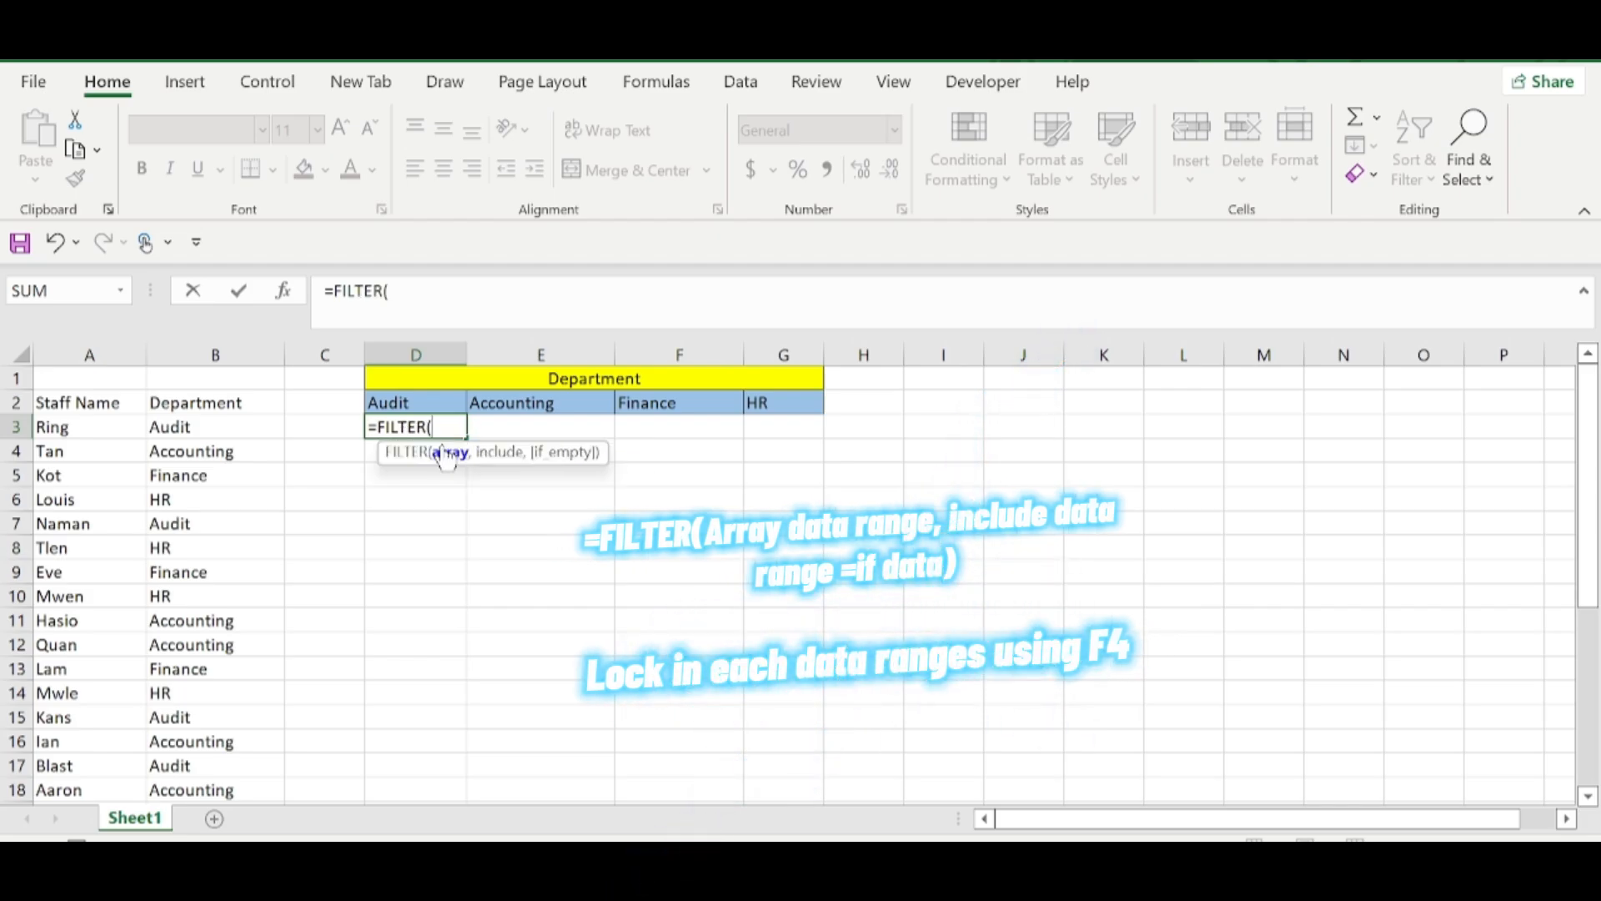
click(88, 427)
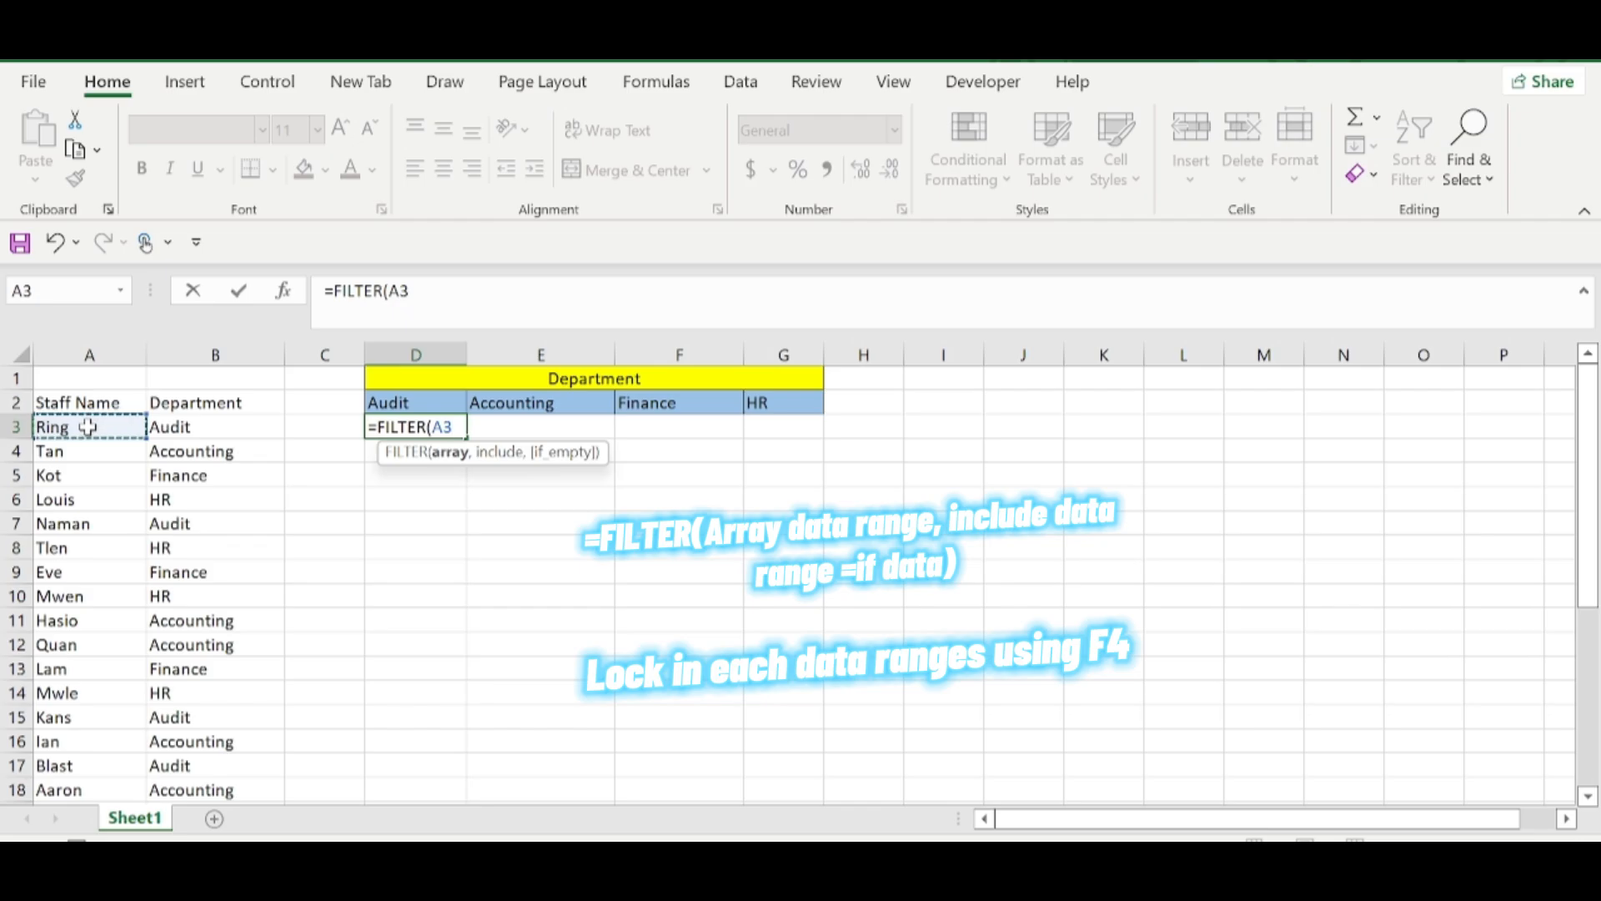
key(ctrl+shift+Down)
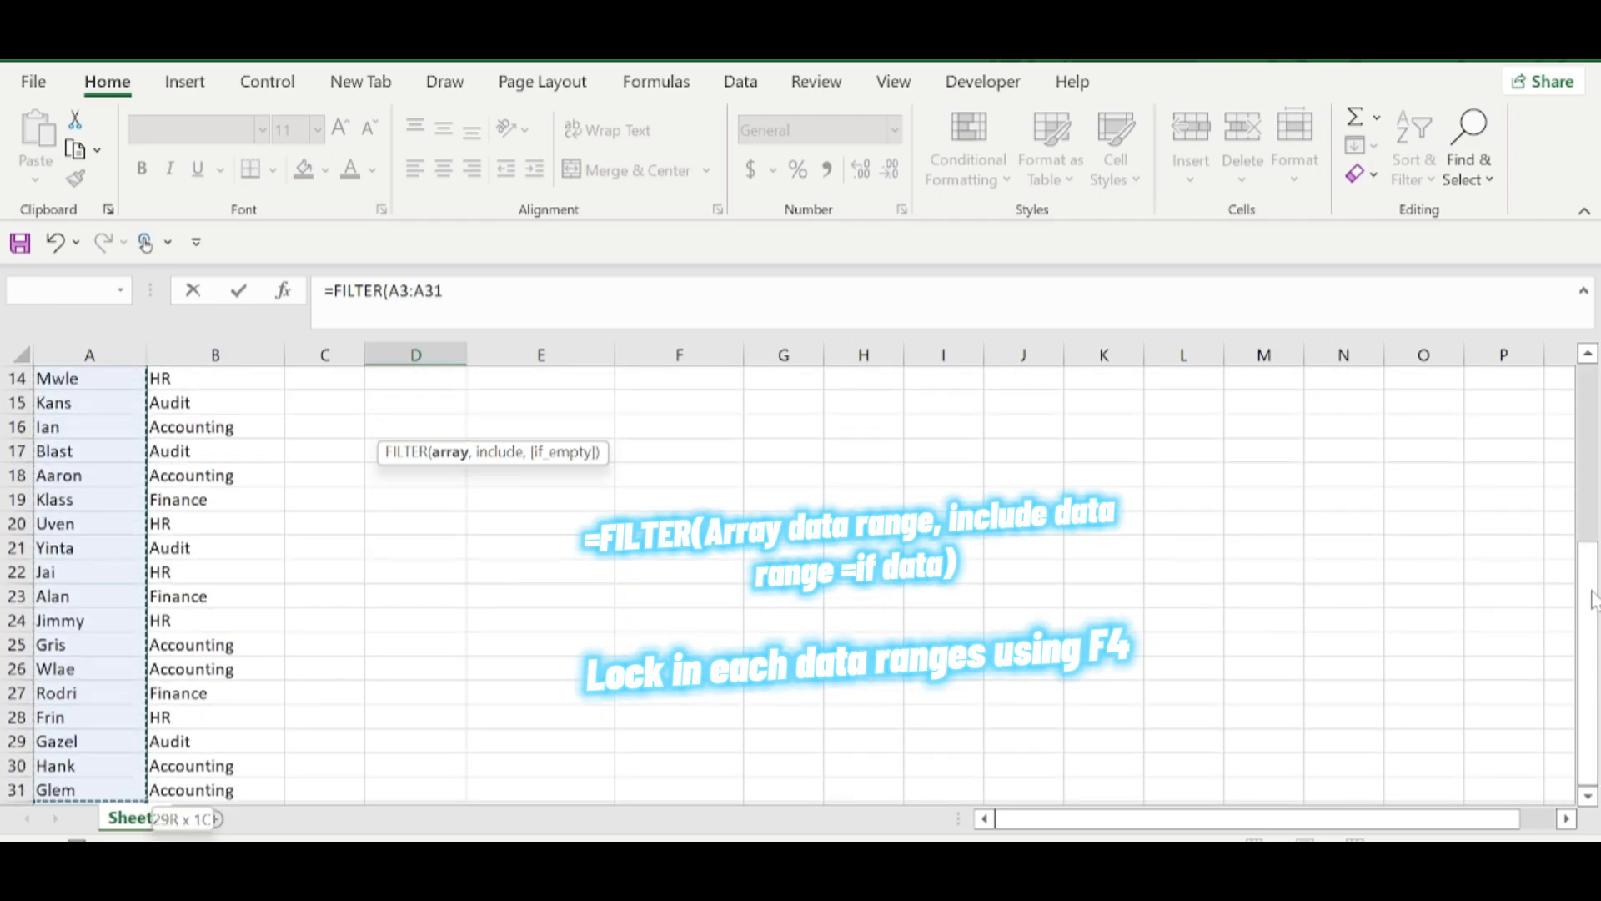
drag(1590, 599, 1589, 438)
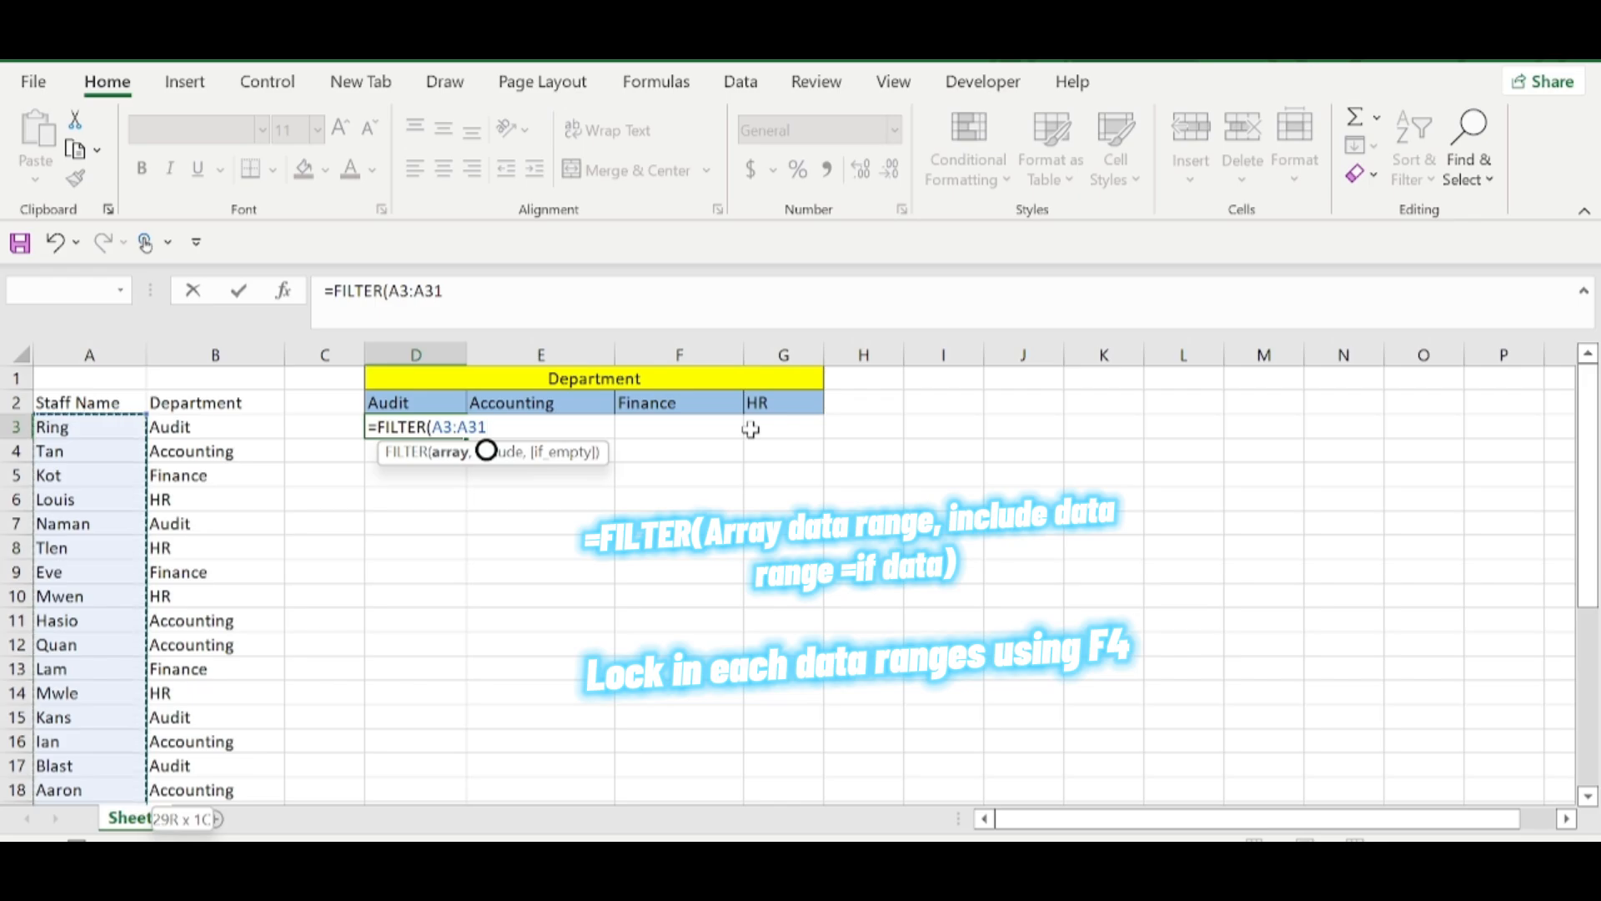
key(F4)
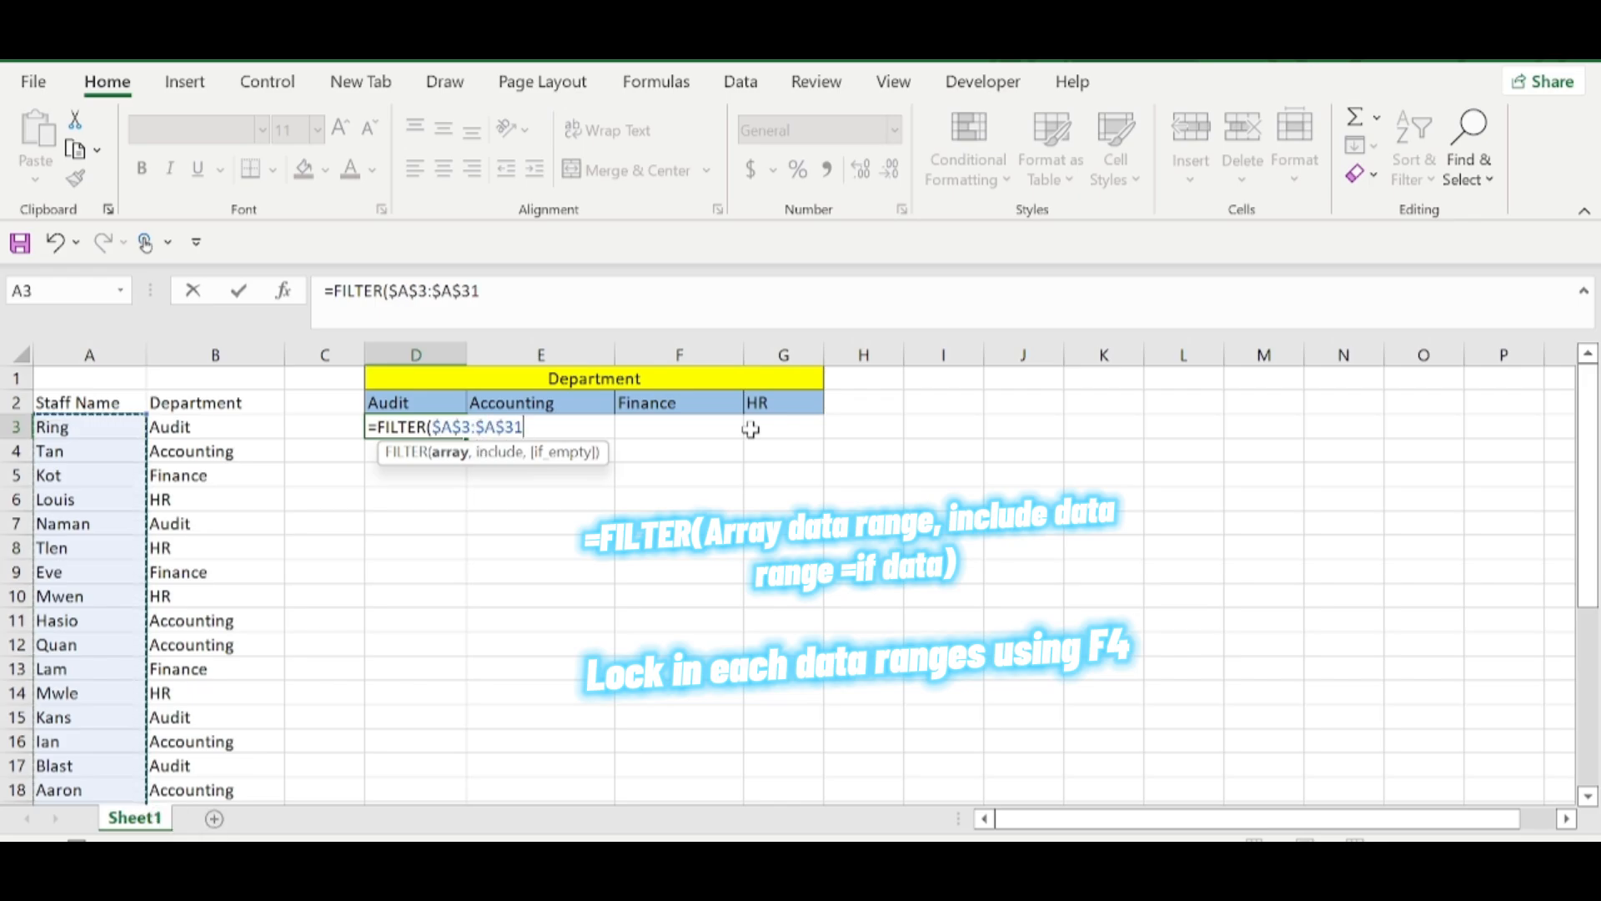
Complete the formula in D3 with the department condition so that it reads =FILTER($A$3:$A$31,$B$3:$B$31=D2)
text(,)
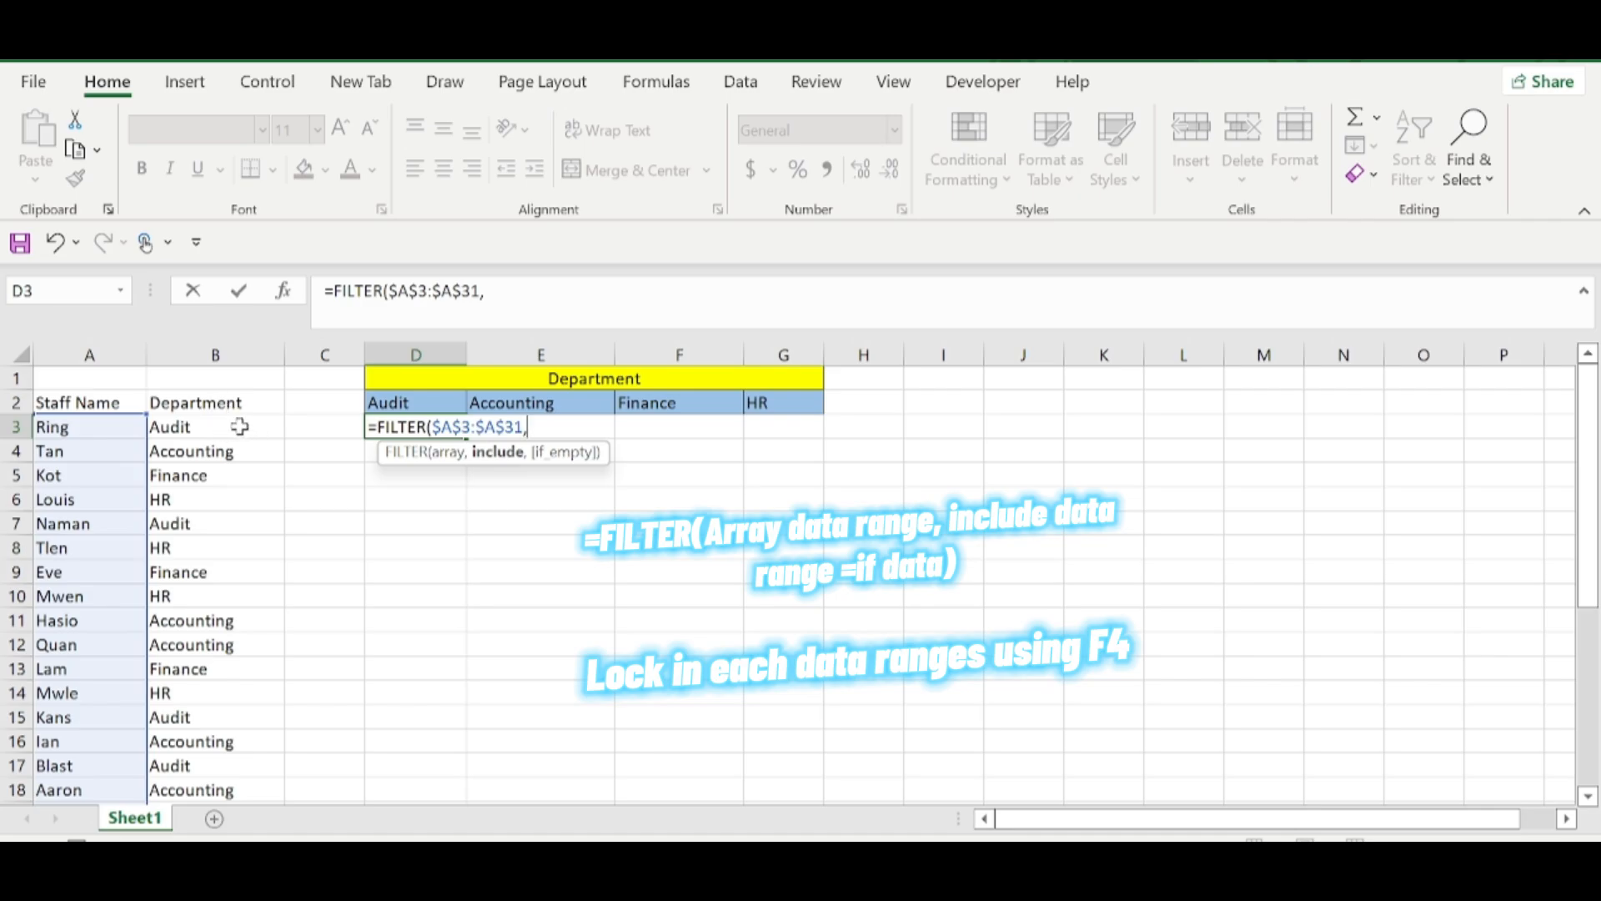
click(212, 426)
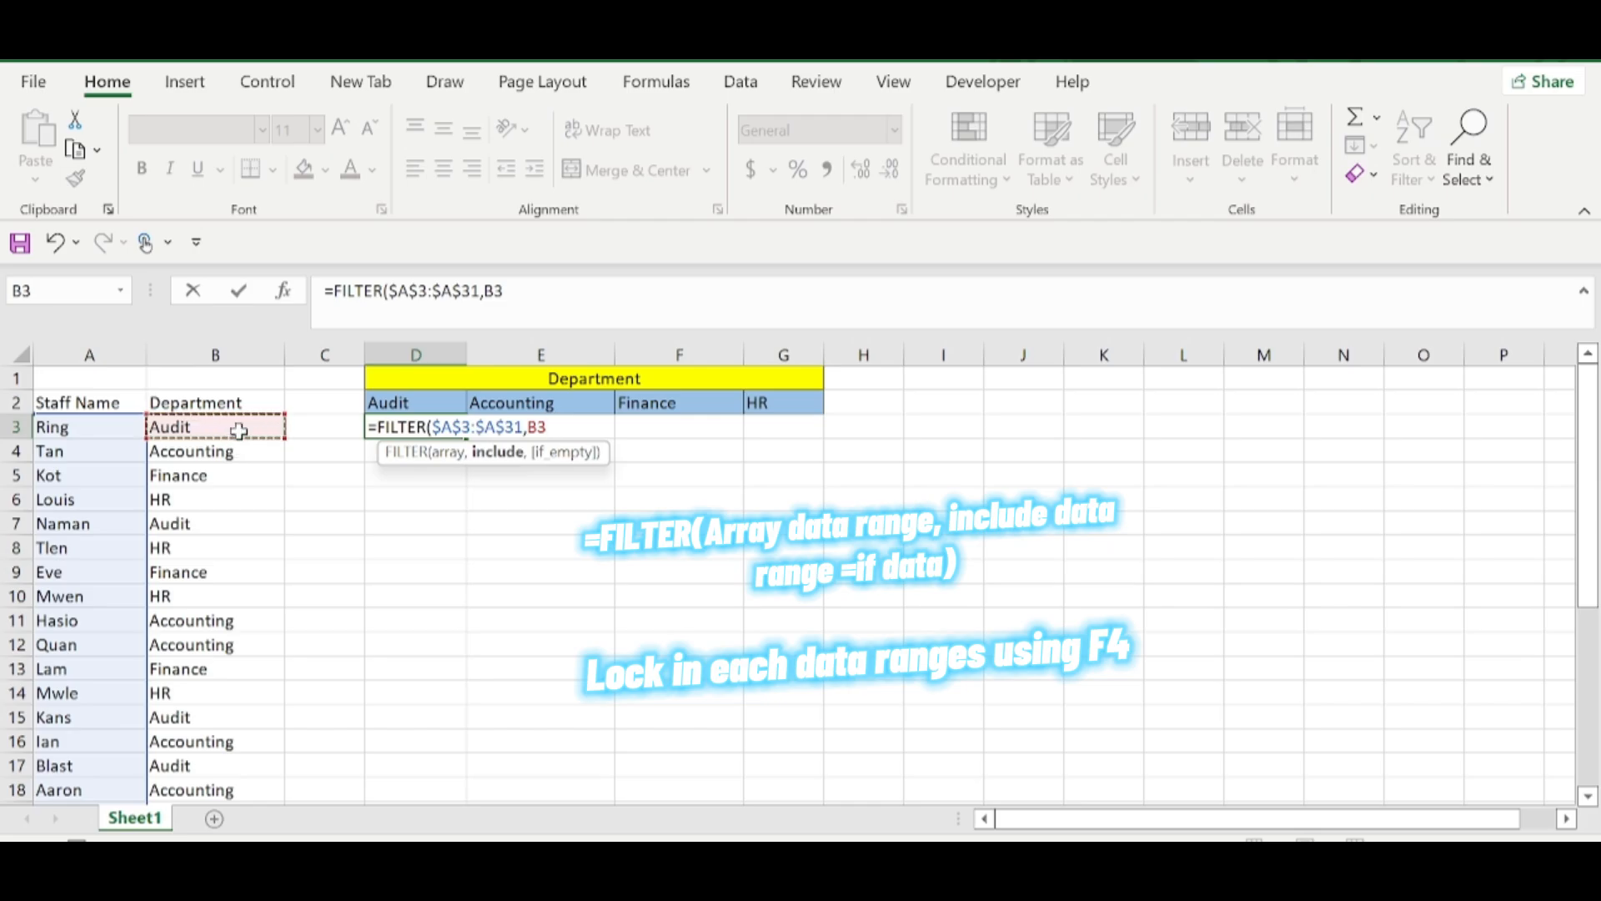
key(ctrl+shift+Down)
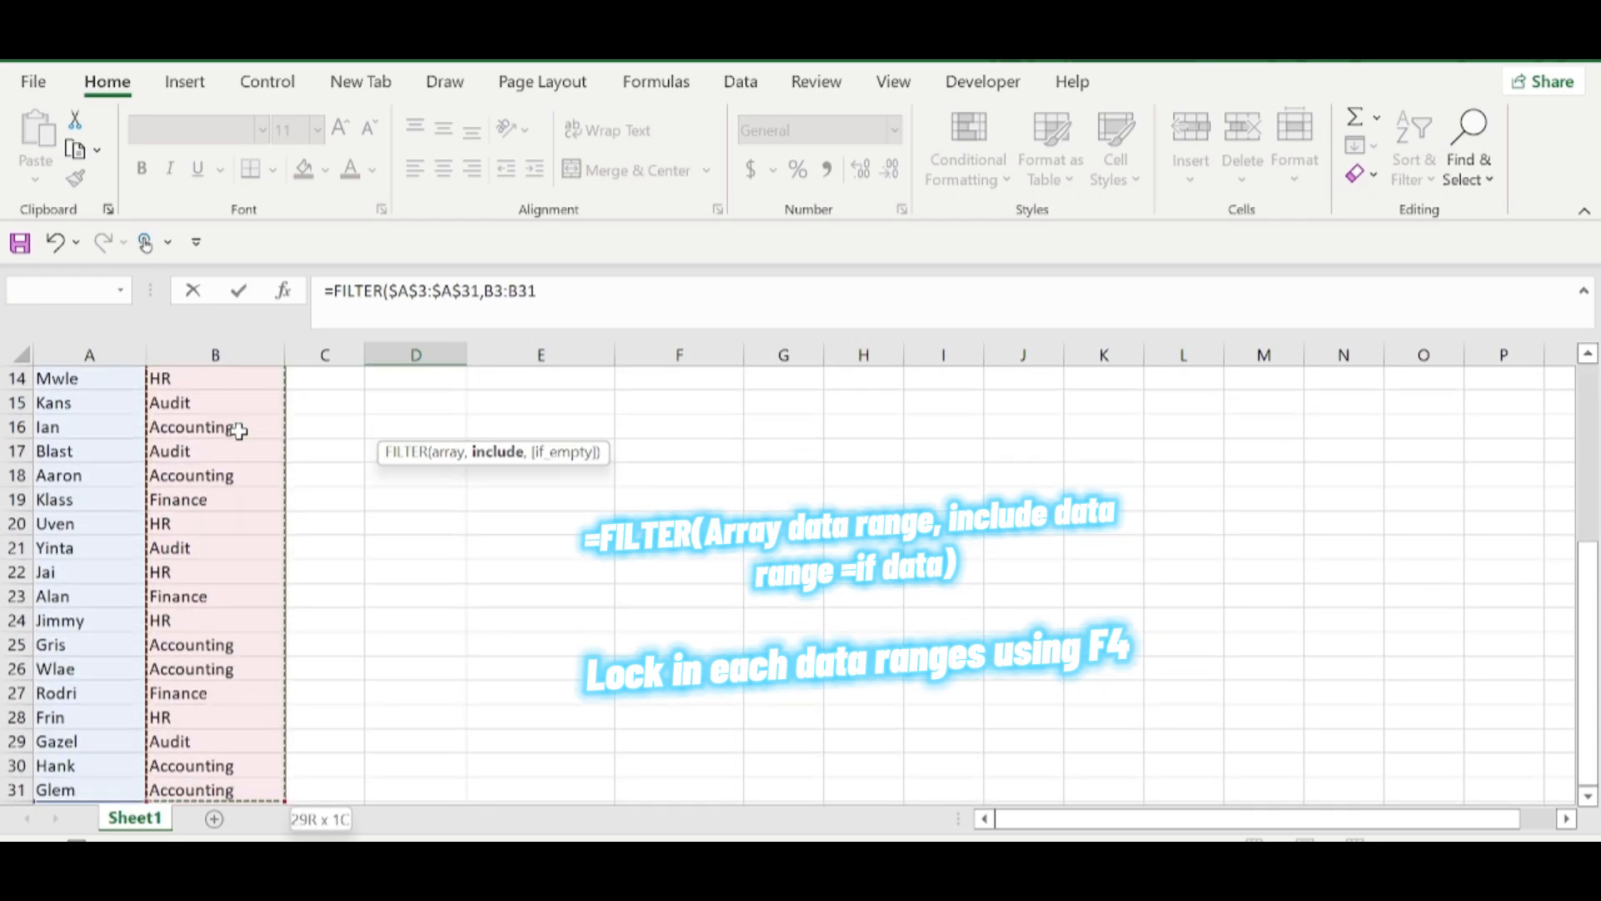
key(F4)
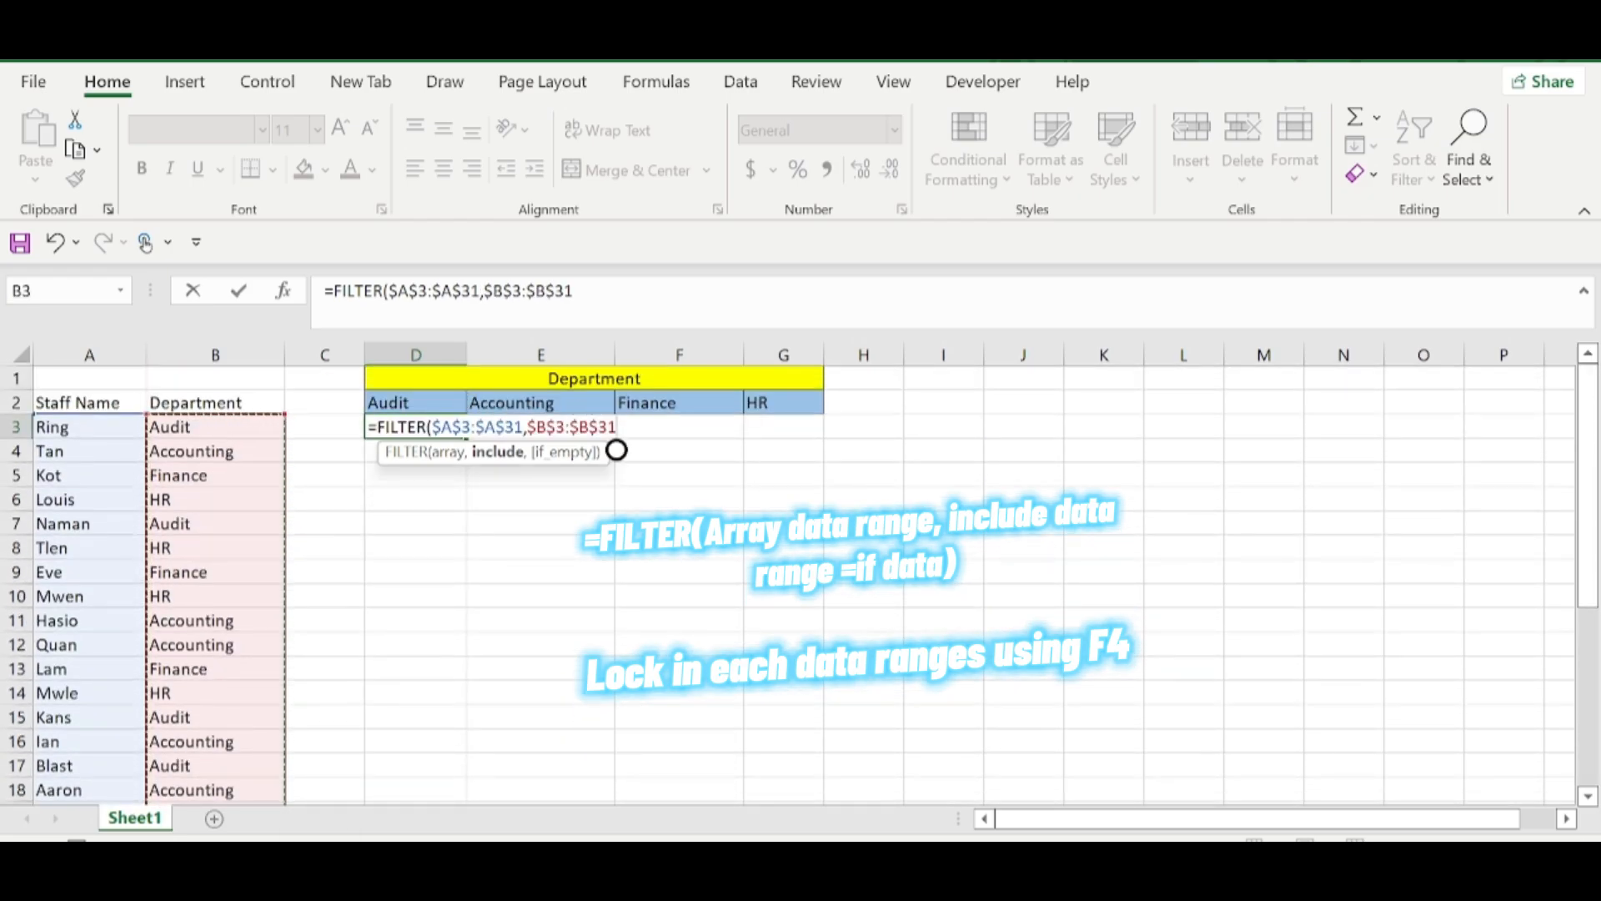
text(=)
click(412, 400)
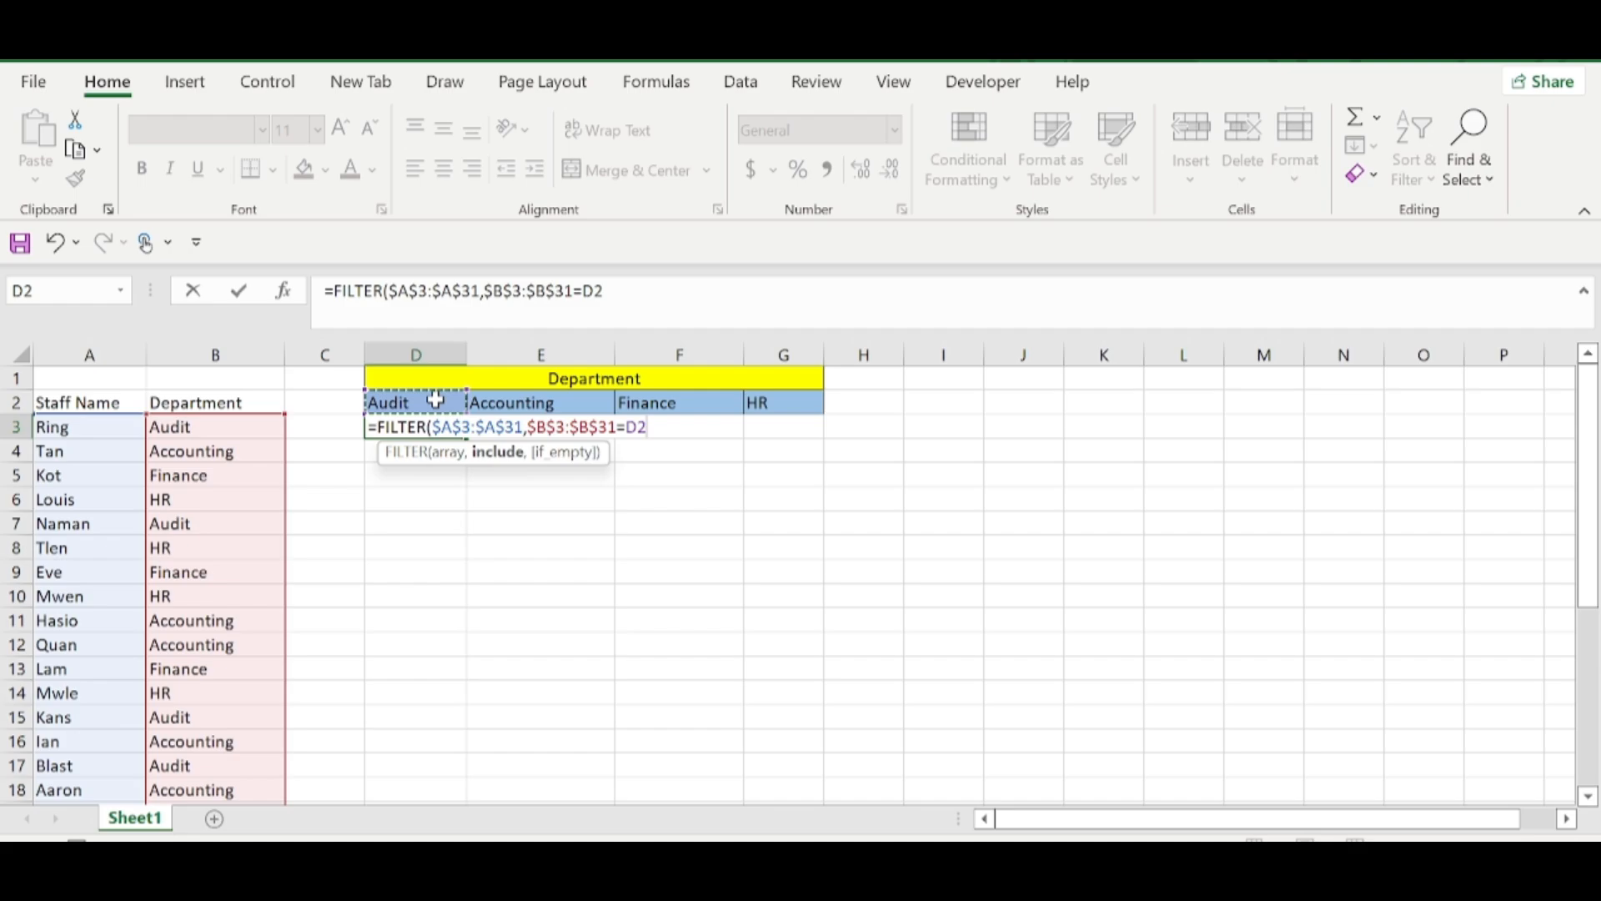
text())
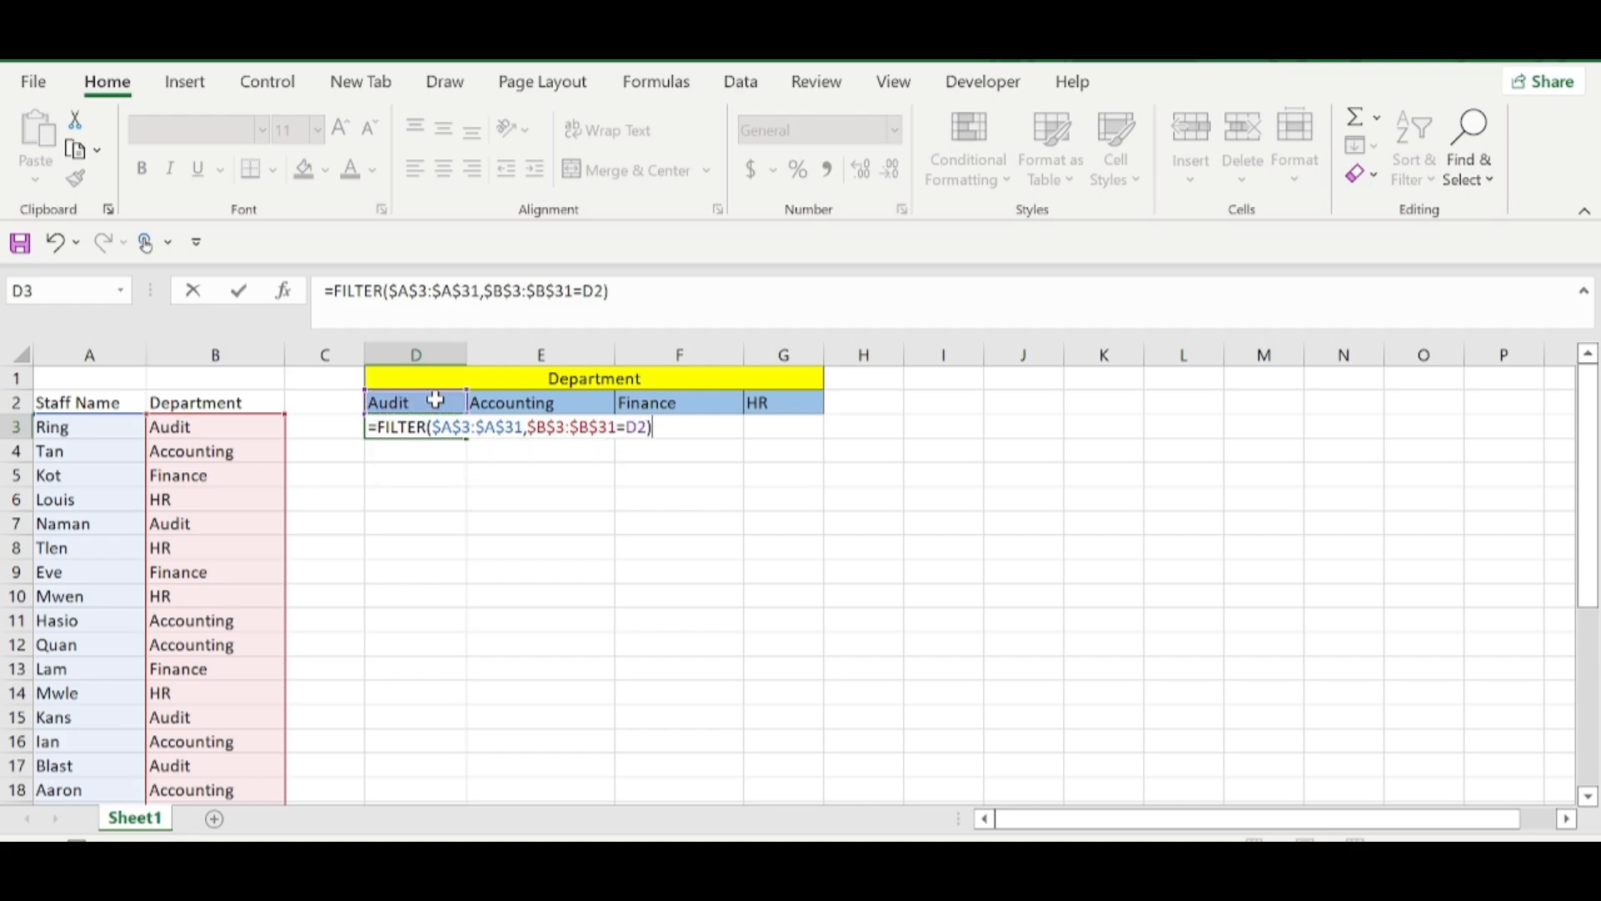
key(Return)
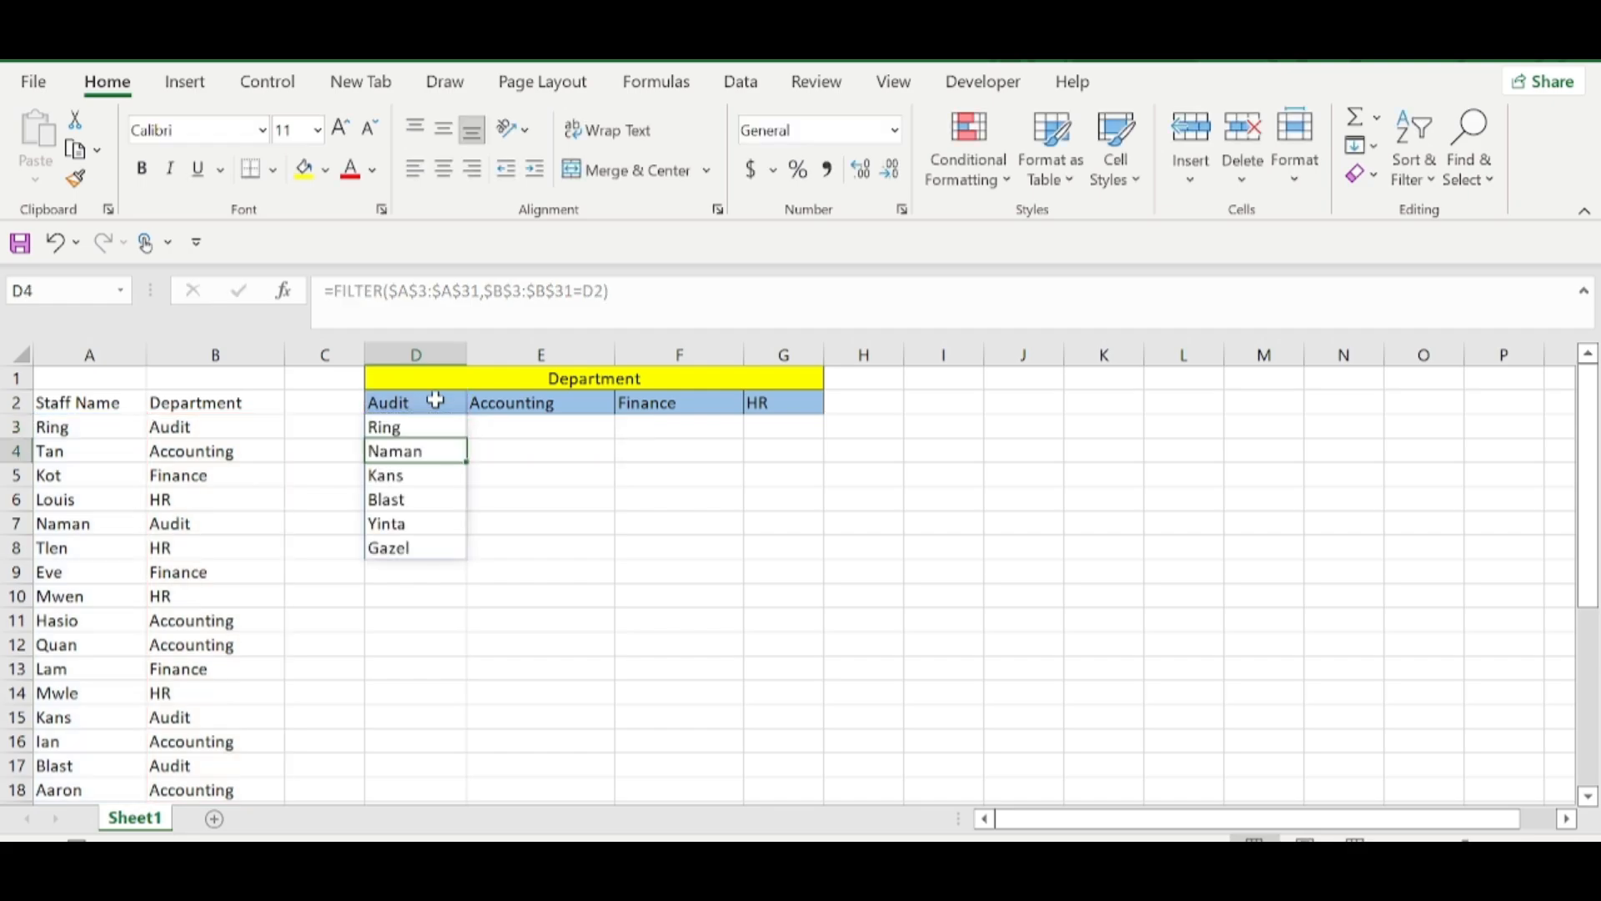
Check the spilled Audit names, and copy the FILTER formula from D3 across to E3:G3 for Accounting, Finance and HR
click(406, 424)
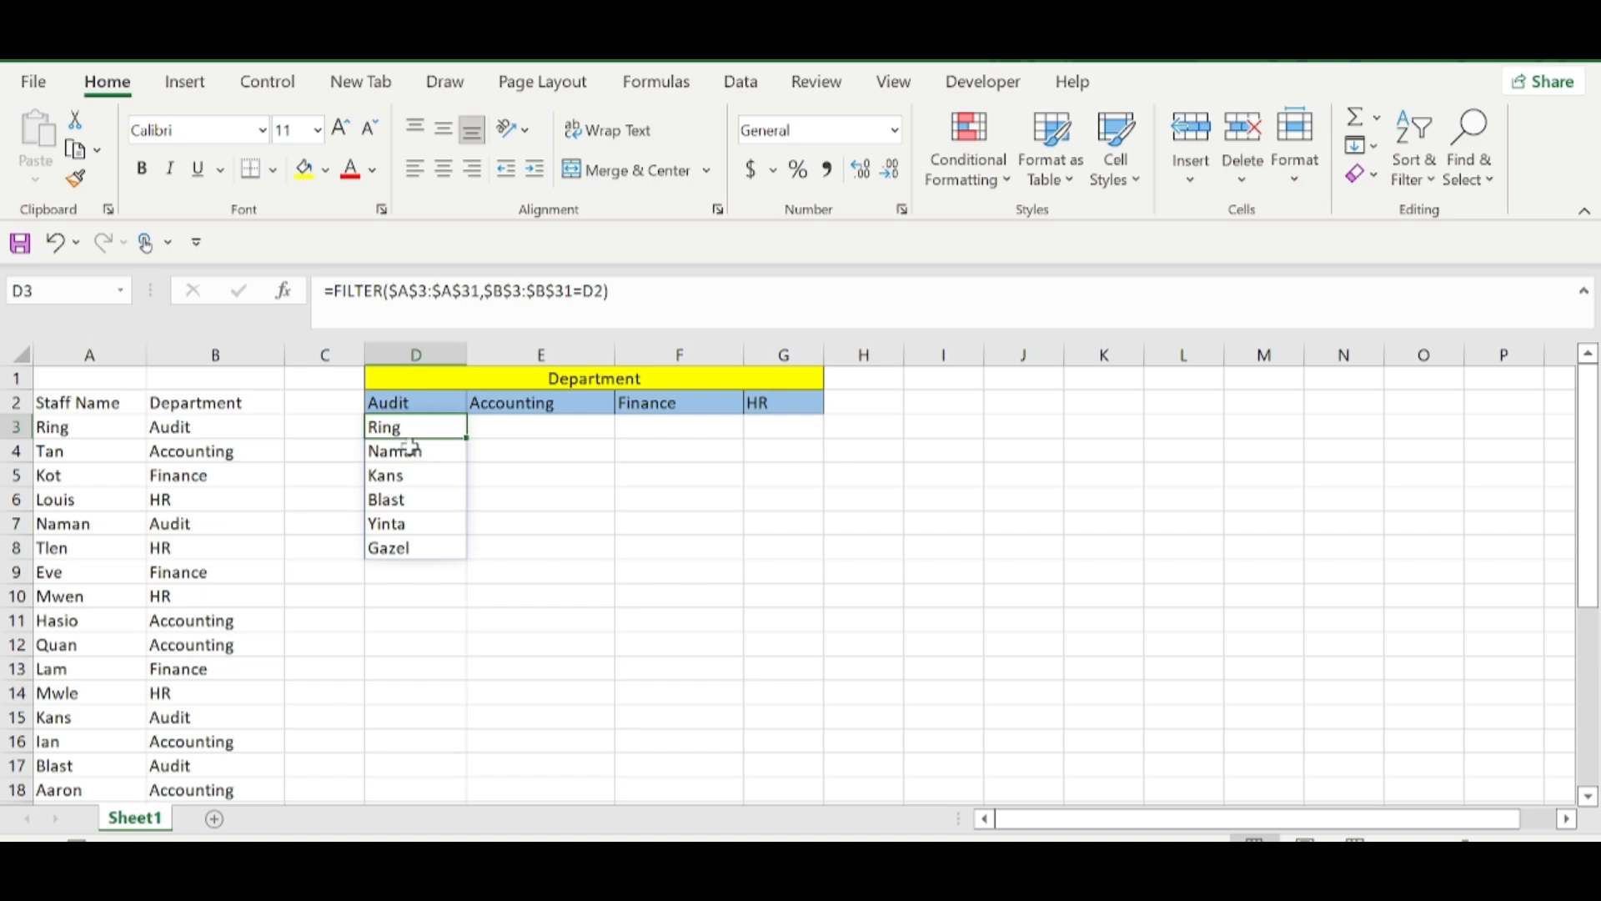
click(413, 452)
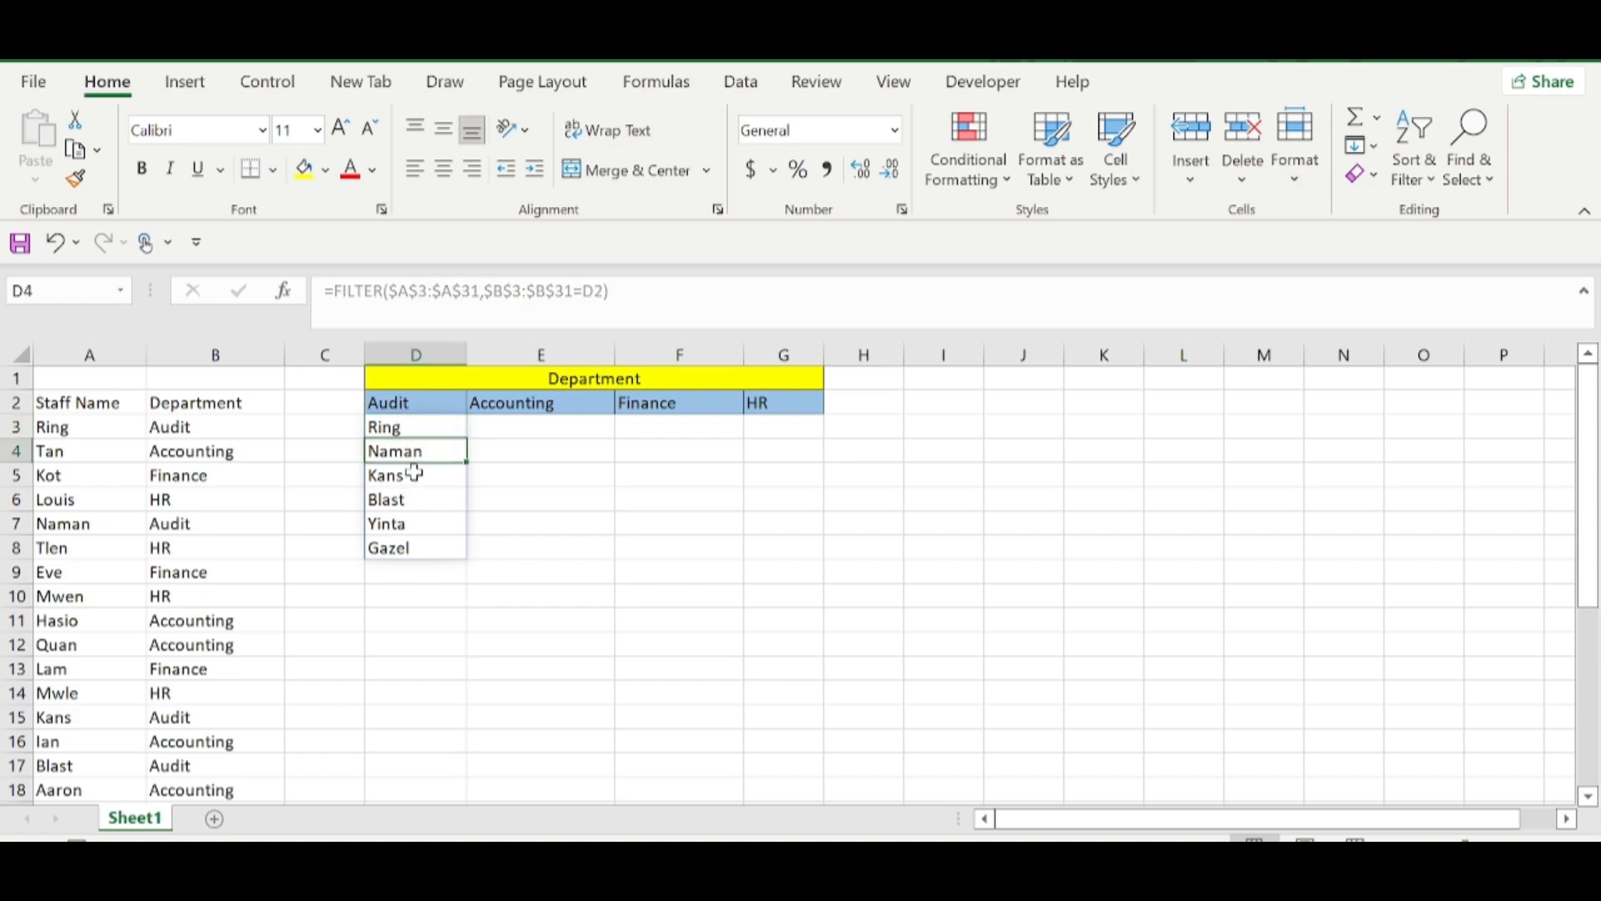
click(413, 482)
click(415, 496)
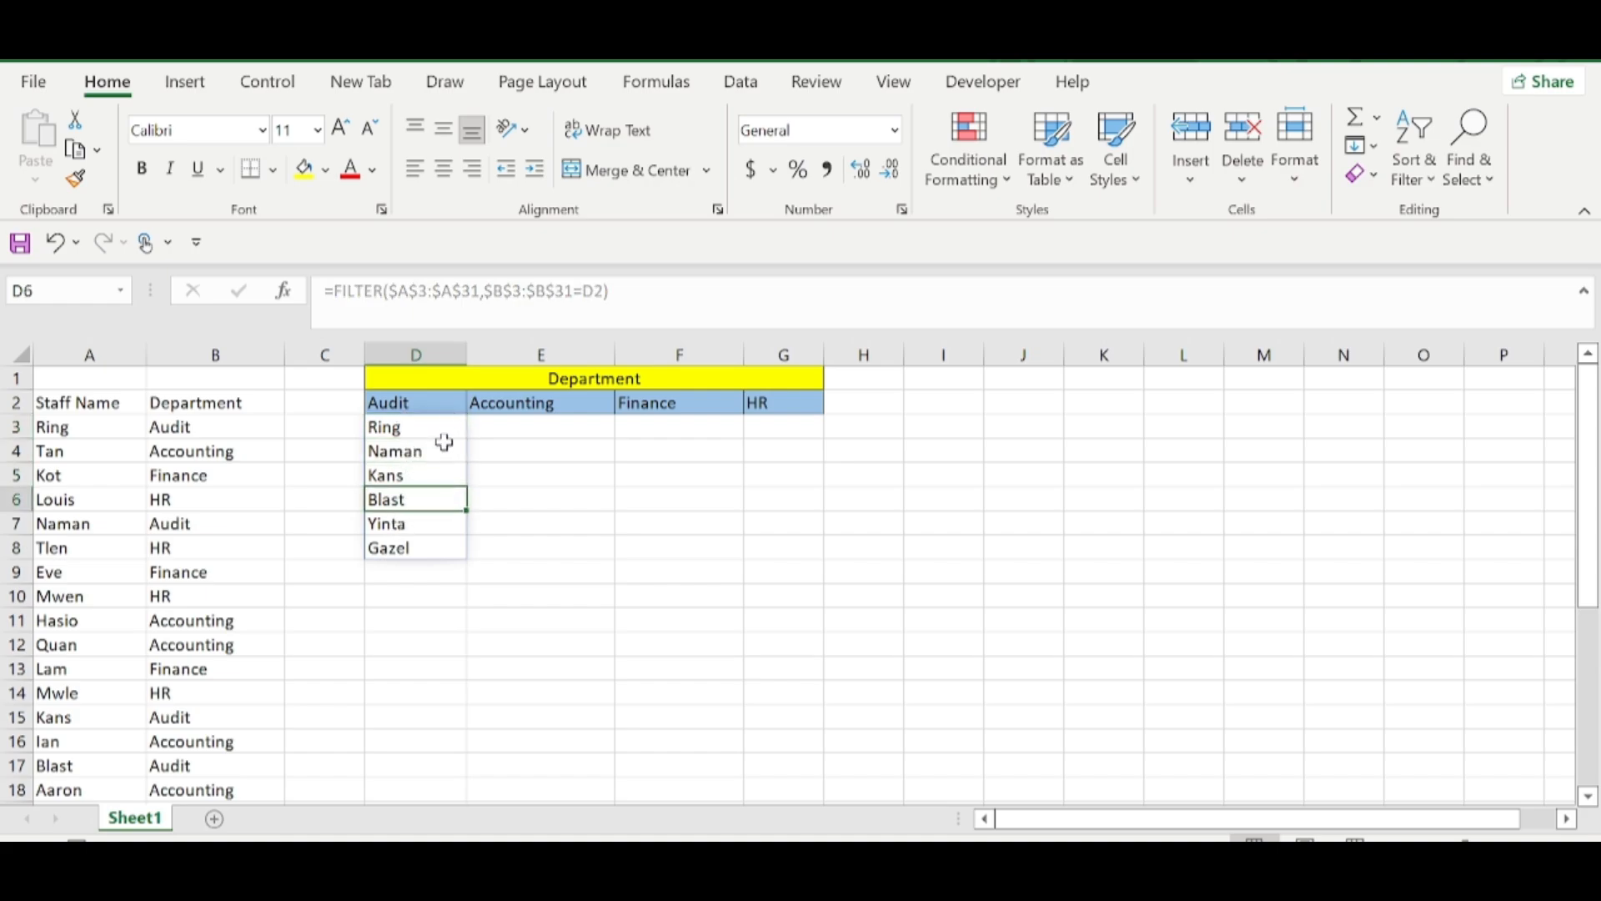
click(426, 421)
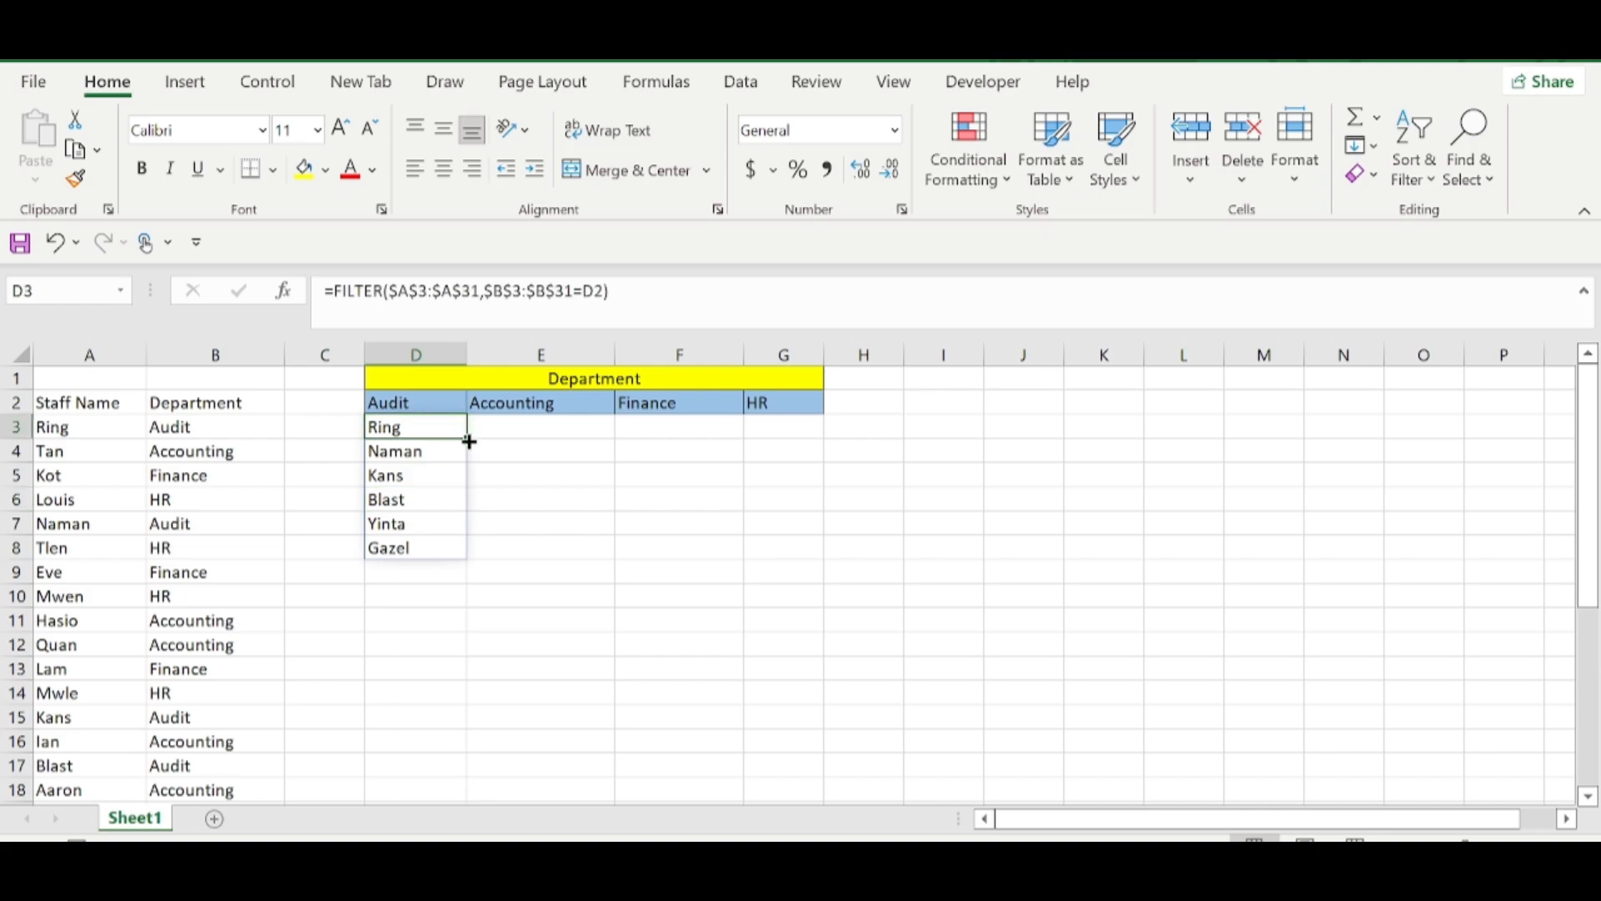
drag(469, 442, 793, 428)
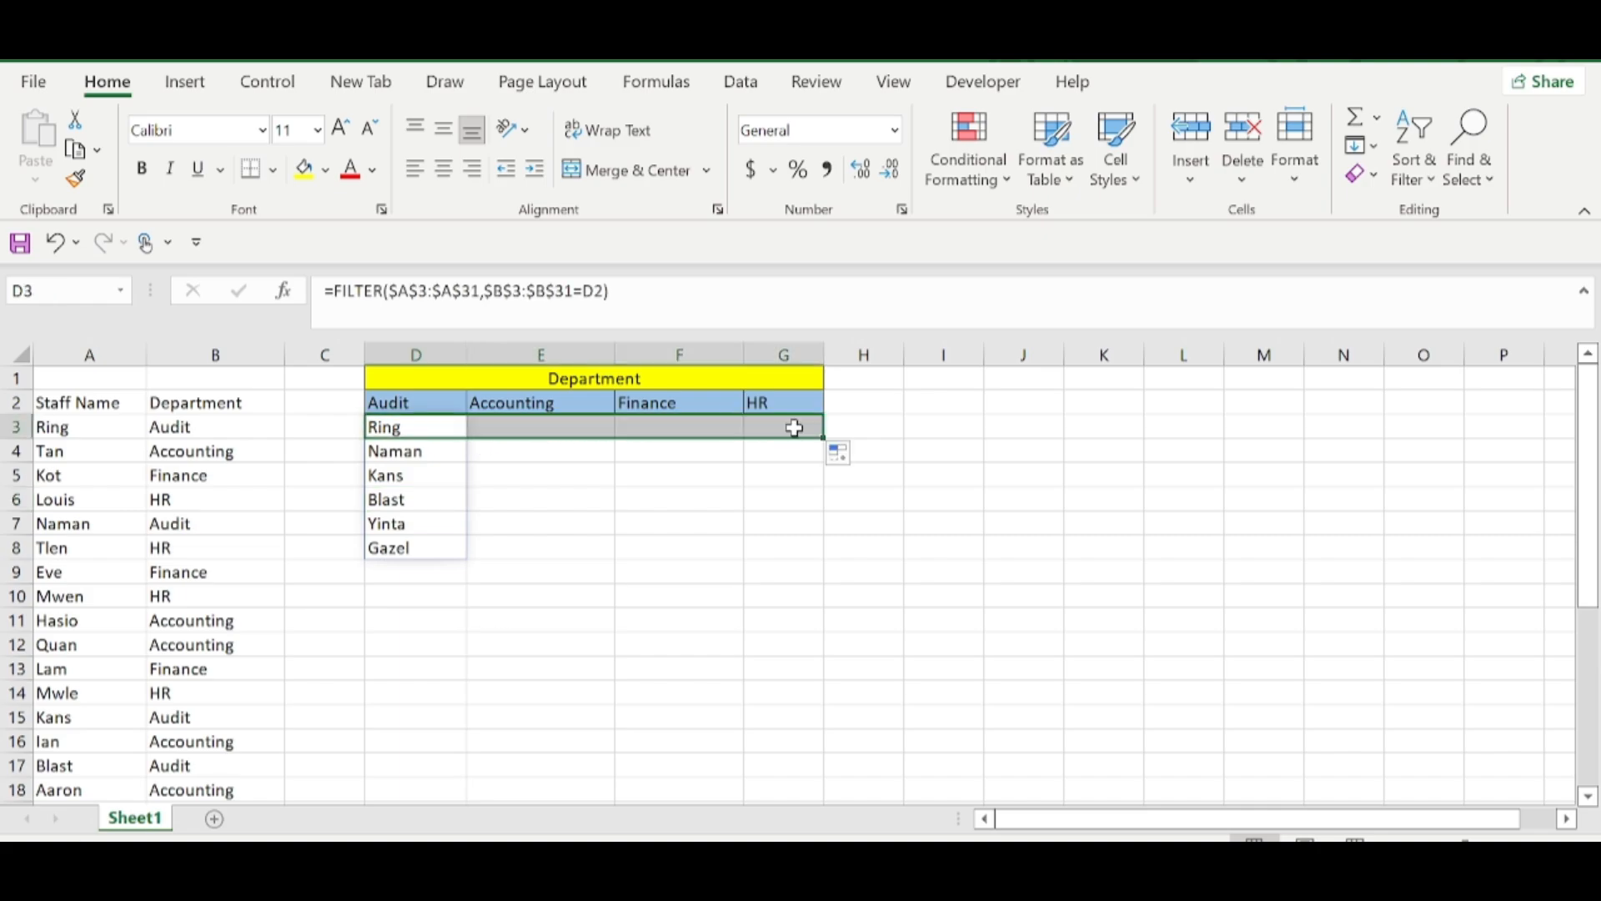
click(796, 455)
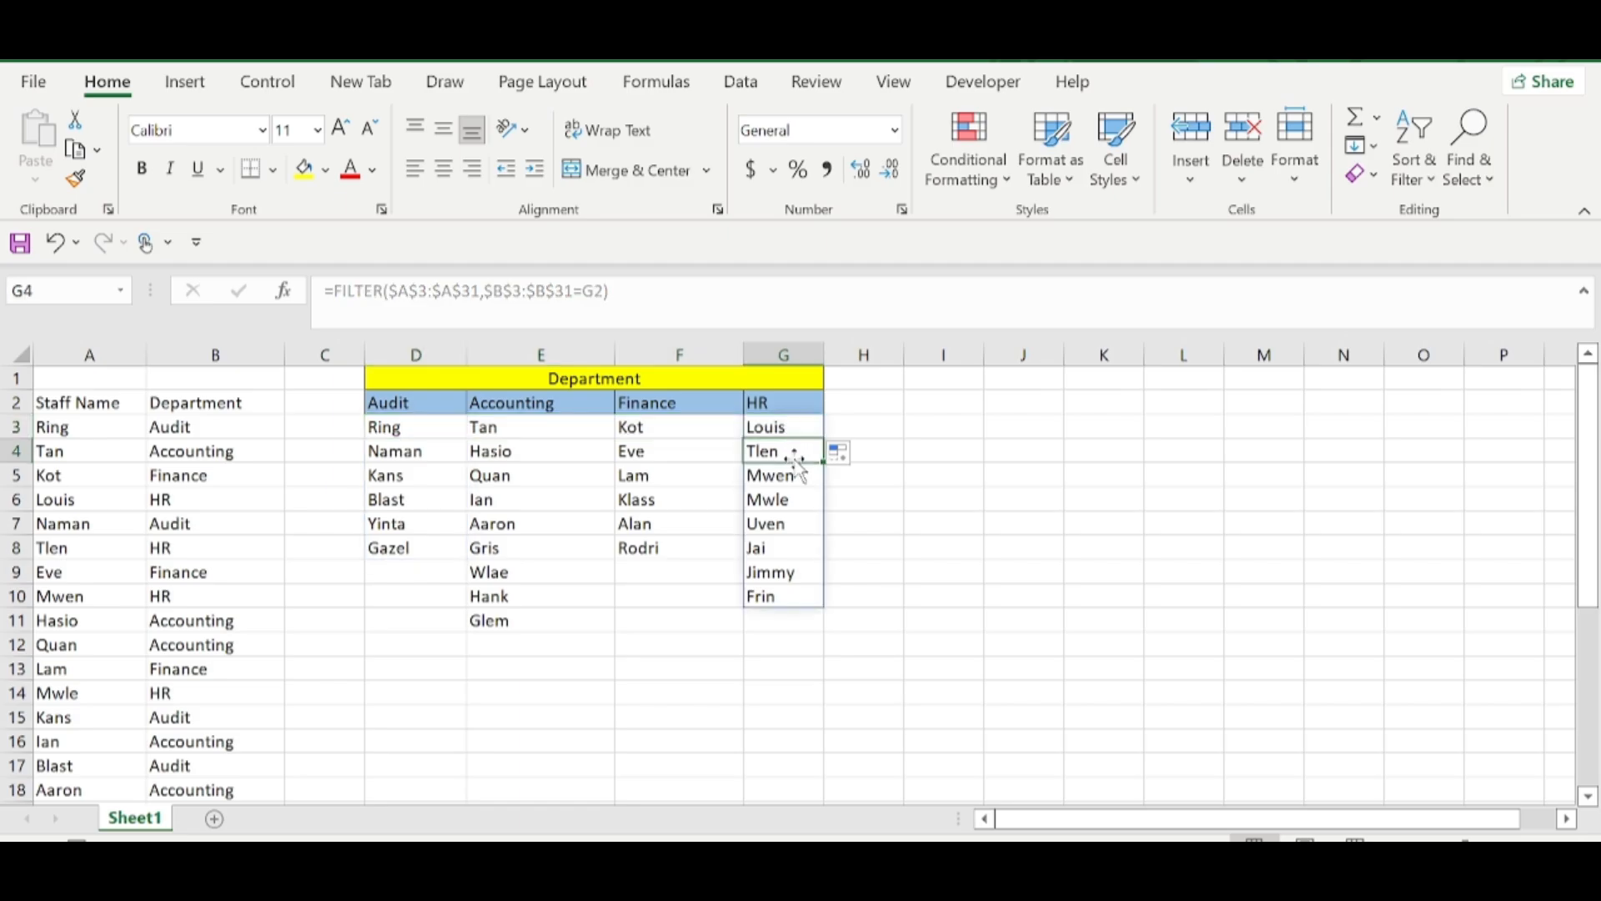